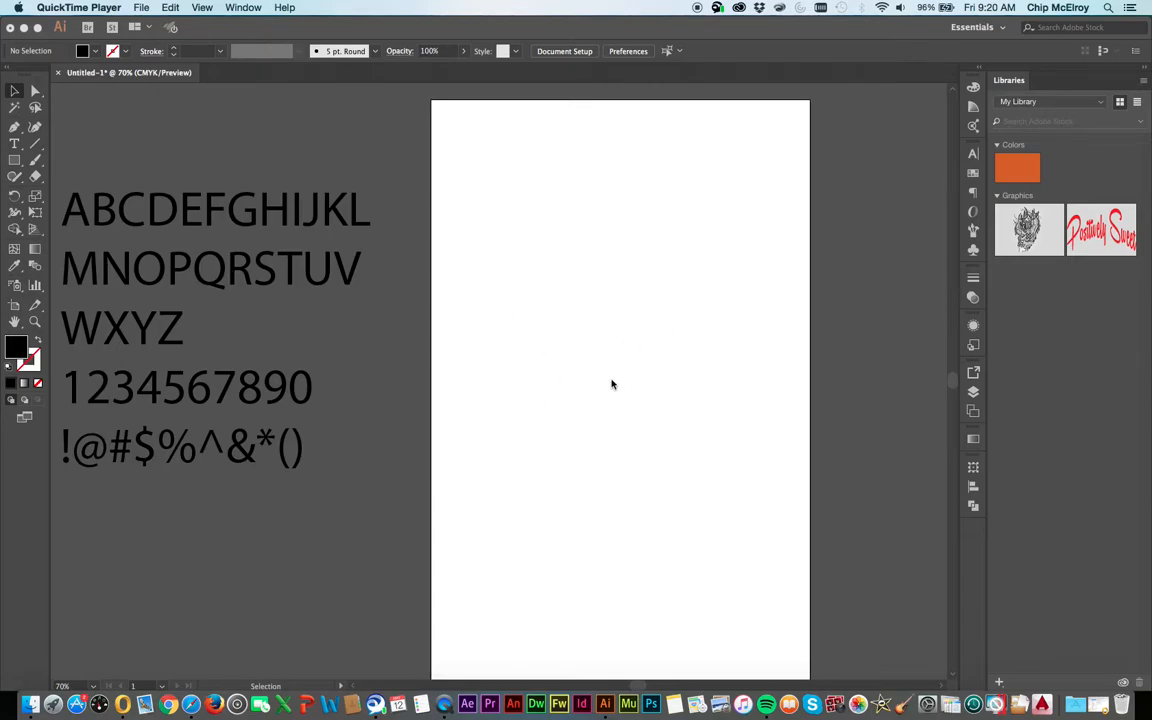
Add the lowercase letters a to z to the text block after the uppercase alphabet, breaking the line after g
{"action": "left_click", "coordinate": [170, 335]}
{"action": "key", "text": "t"}
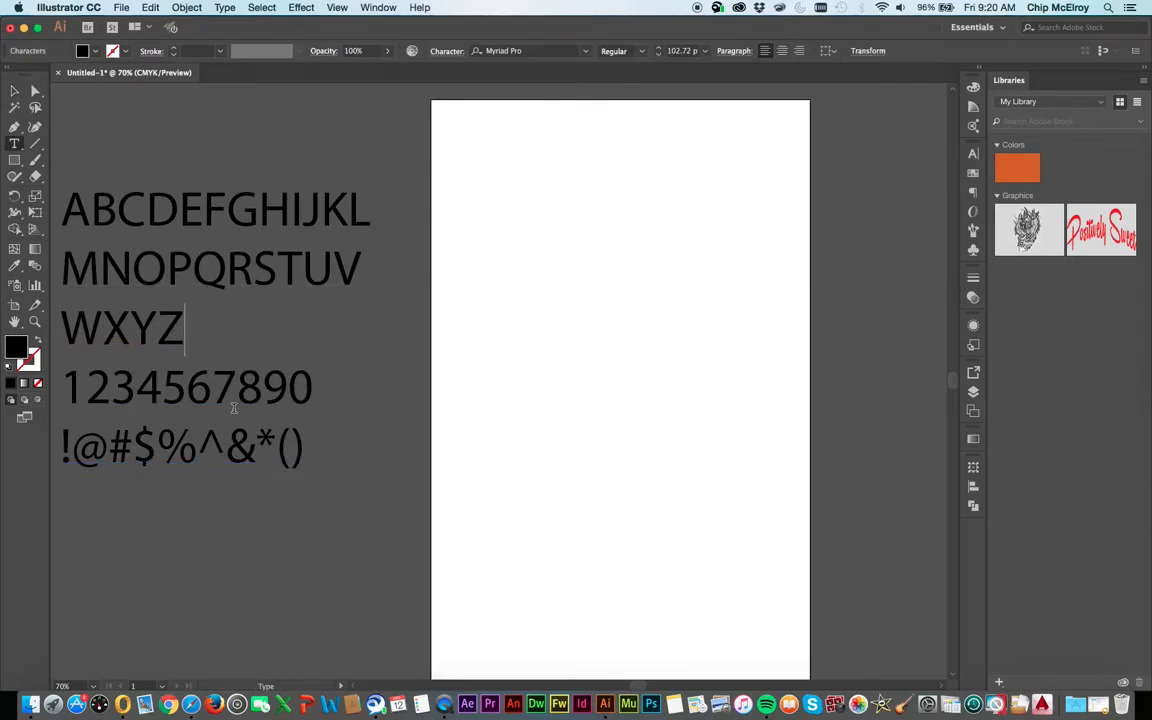
{"action": "type", "text": "abcdefg"}
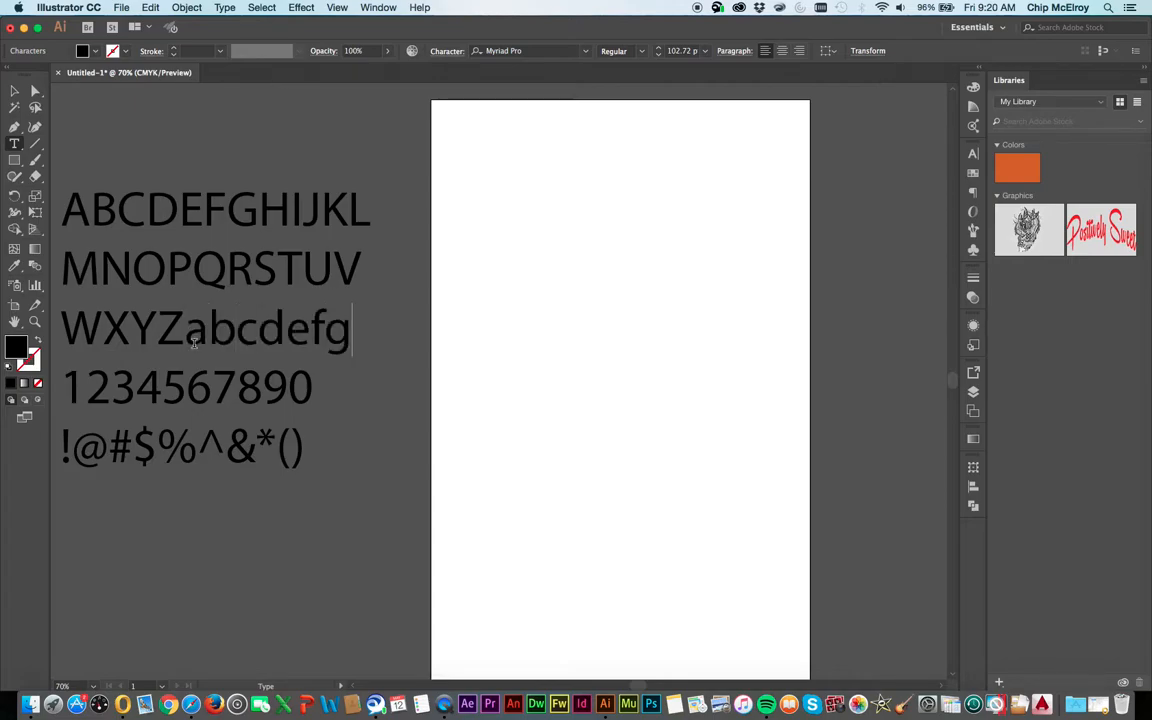
{"action": "key", "text": "Return"}
{"action": "type", "text": "hij"}
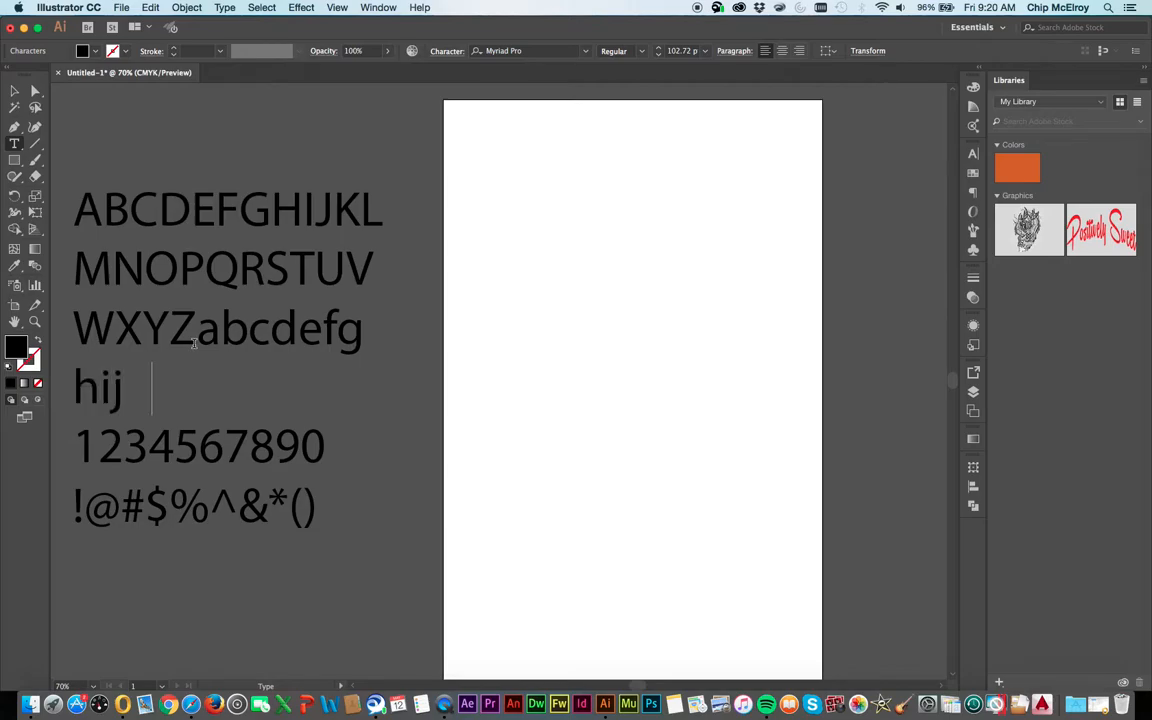
{"action": "type", "text": "k lmn"}
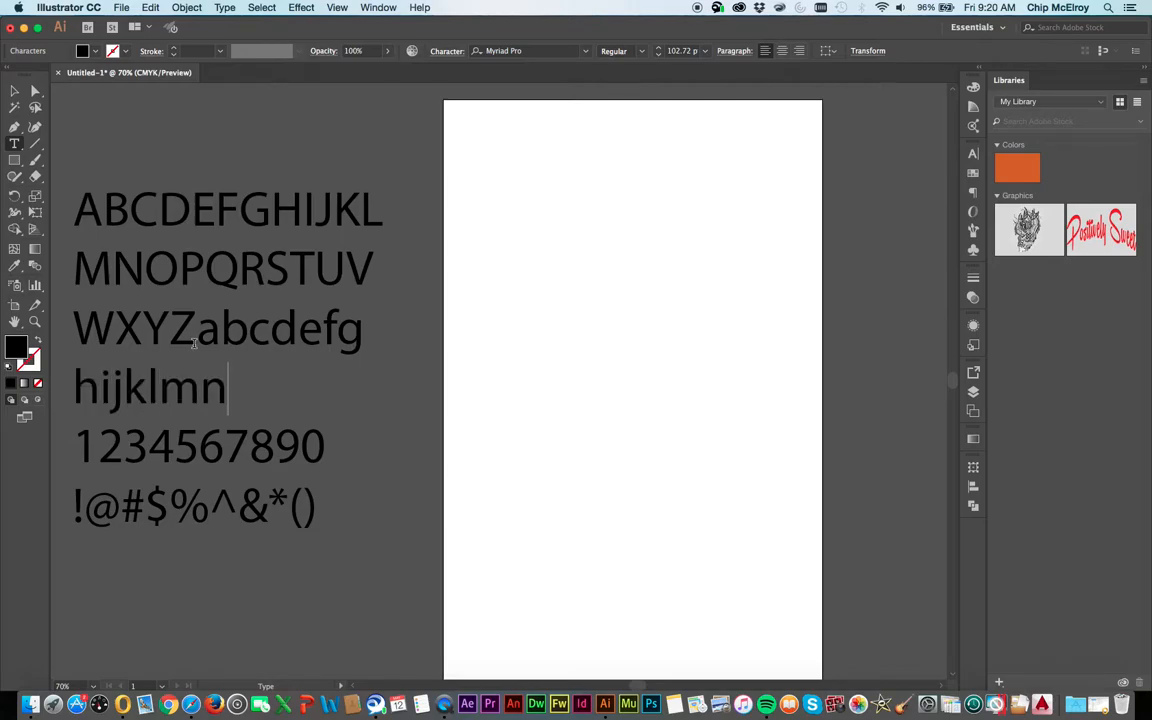
{"action": "type", "text": "opq"}
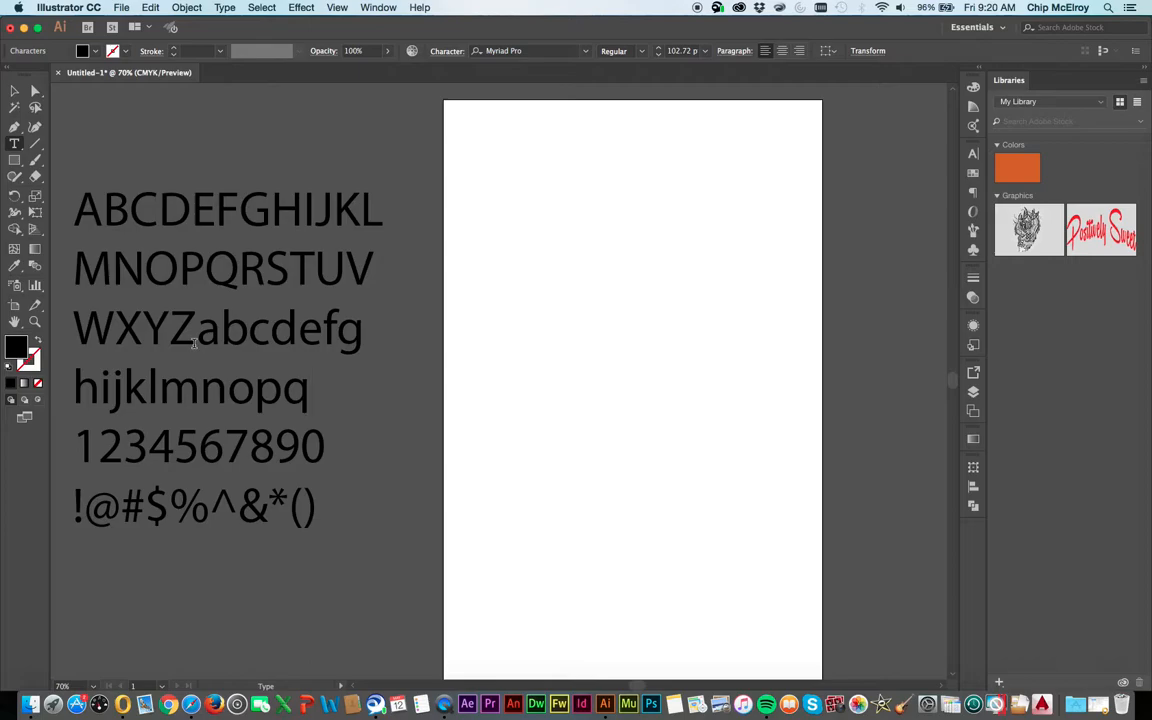
{"action": "type", "text": "rstu"}
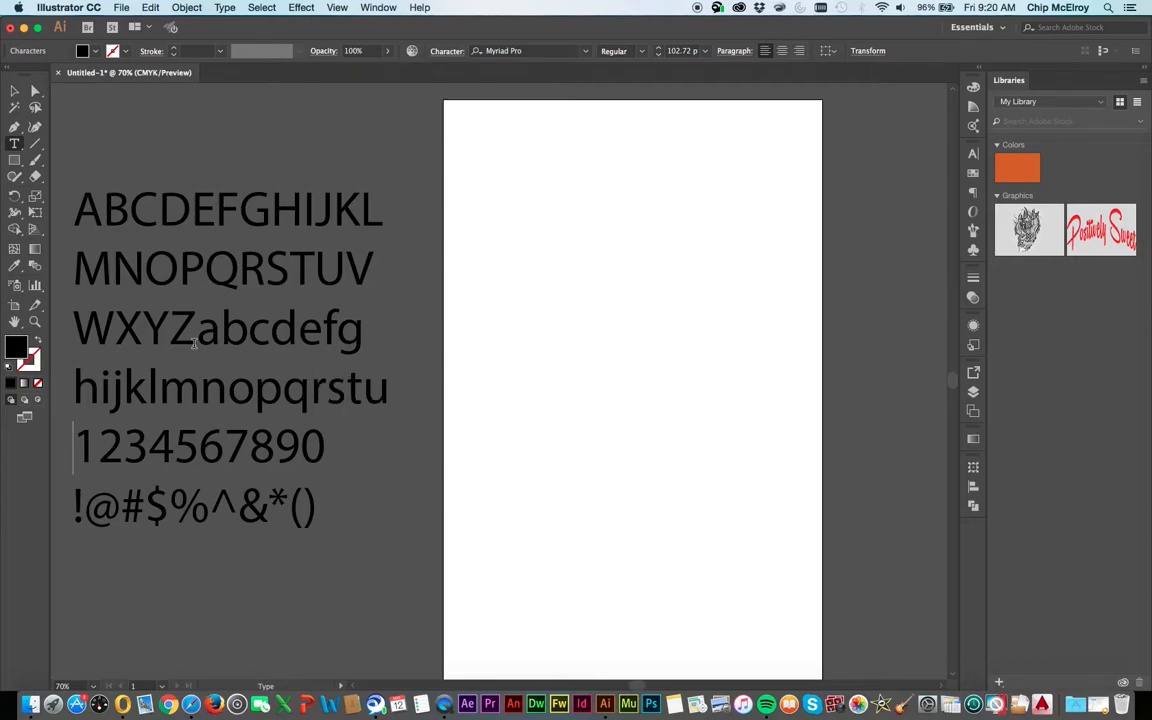
{"action": "type", "text": "vwxyz"}
Set the font of the whole character block to Arial Black
{"action": "left_click", "coordinate": [14, 91]}
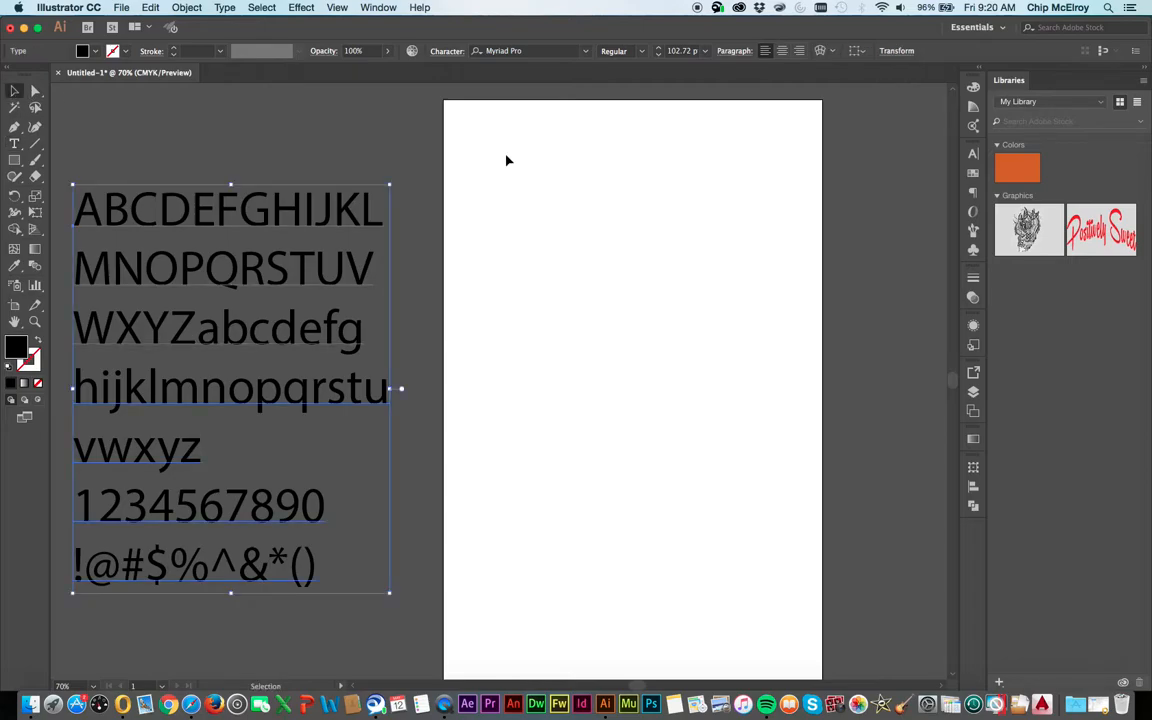
{"action": "left_click", "coordinate": [587, 51]}
{"action": "scroll", "coordinate": [557, 206], "scroll_direction": "up", "scroll_amount": 15}
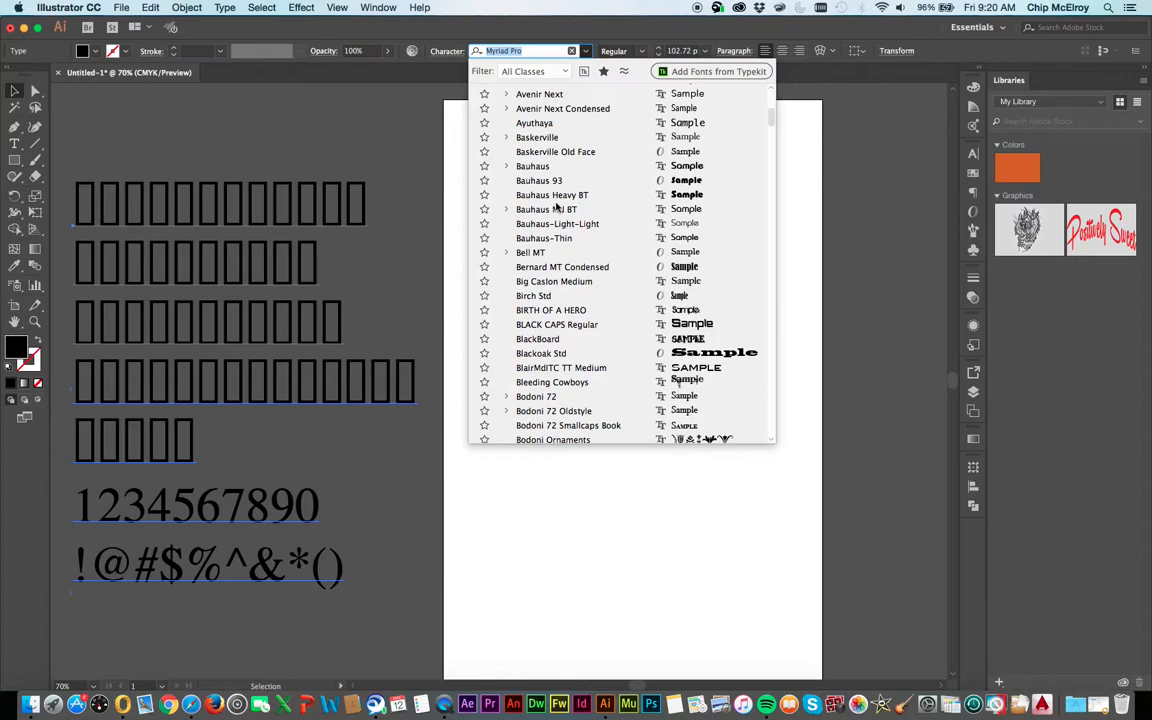
{"action": "scroll", "coordinate": [525, 243], "scroll_direction": "down", "scroll_amount": 2}
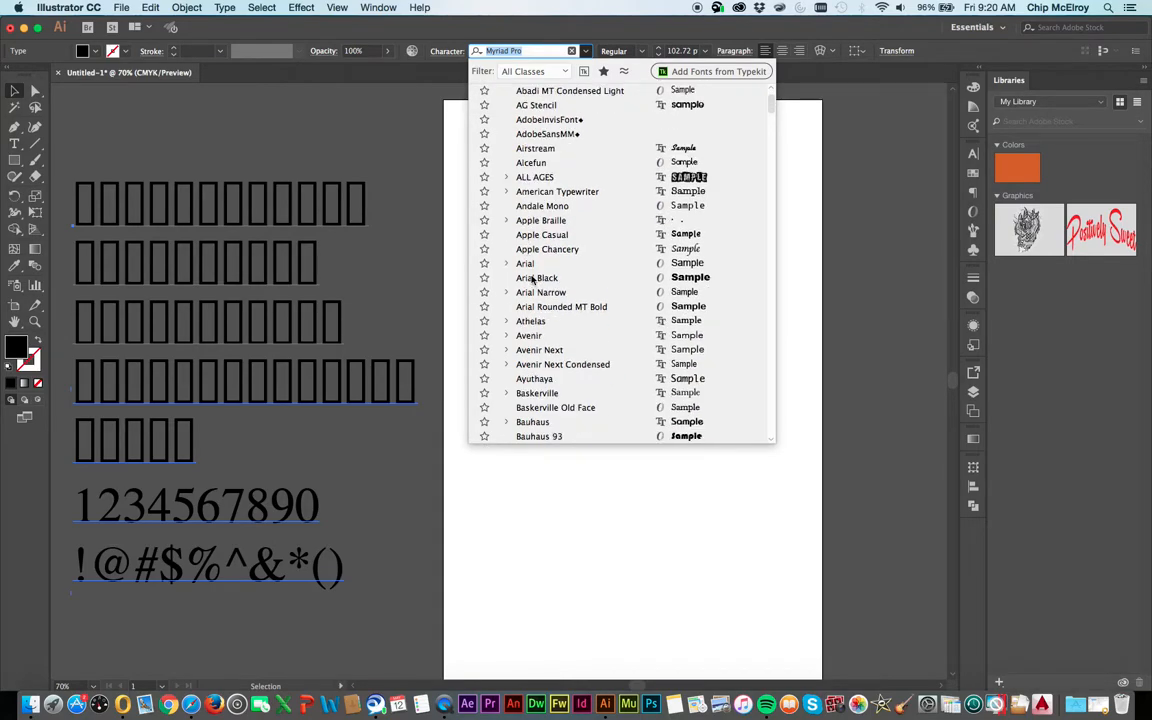
{"action": "left_click", "coordinate": [525, 278]}
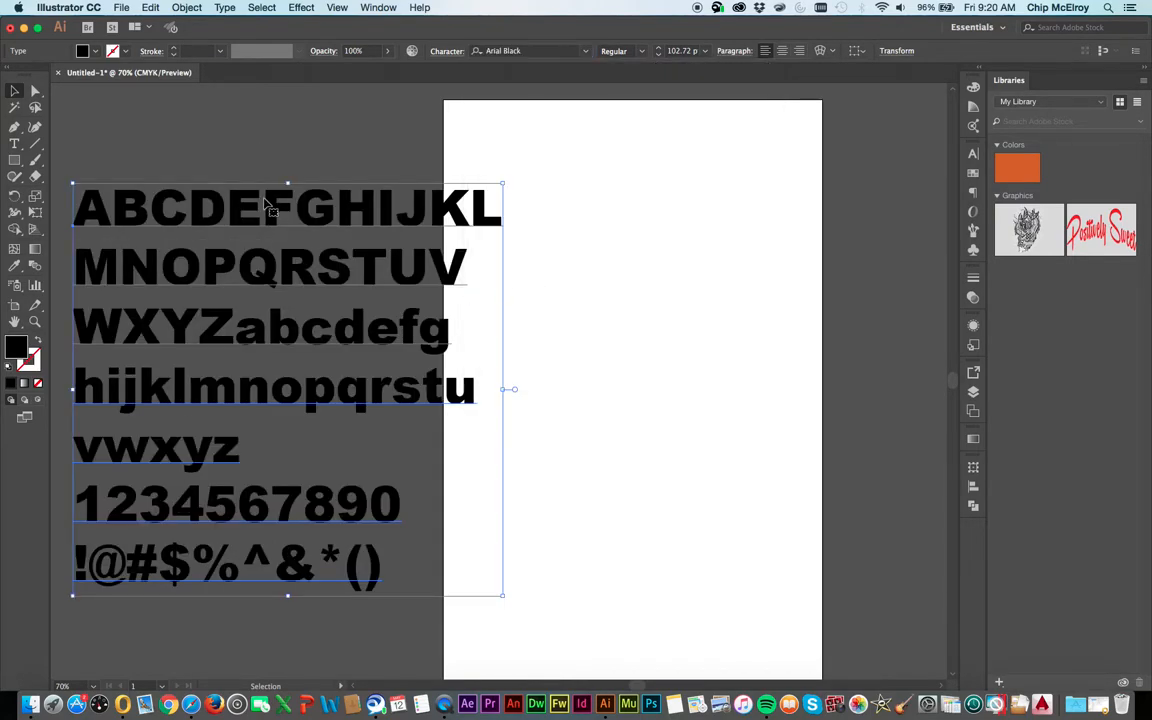
Duplicate the character block onto the artboard and turn the copy into a single letter A enlarged to about 646 pt near the centre
{"action": "left_click_drag", "start_coordinate": [268, 207], "coordinate": [652, 250]}
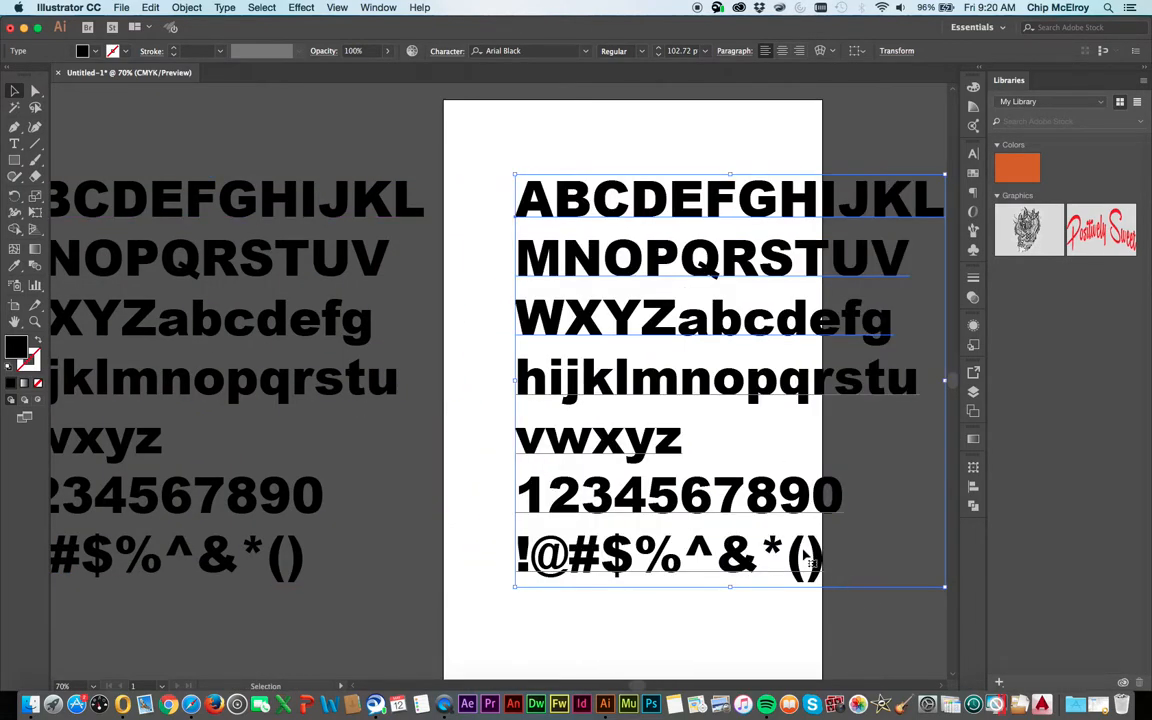
{"action": "double_click", "coordinate": [731, 503]}
{"action": "key", "text": "super+a"}
{"action": "scroll", "coordinate": [392, 79], "scroll_direction": "up", "scroll_amount": 1}
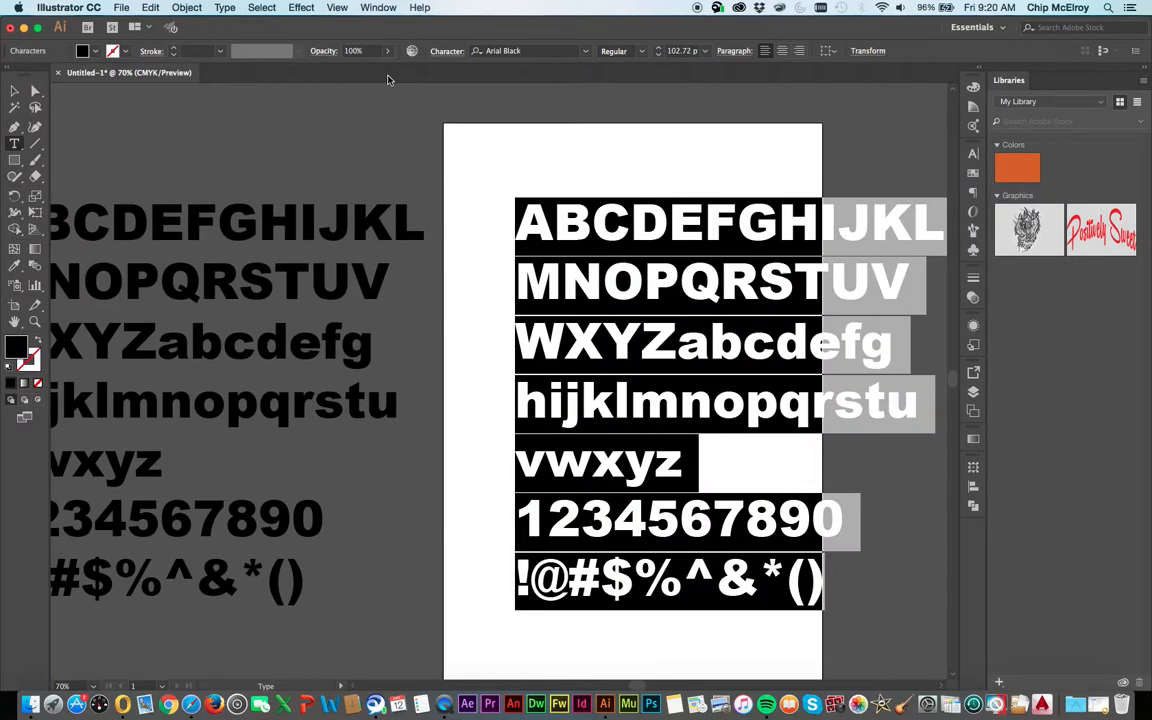
{"action": "type", "text": "A"}
{"action": "key", "text": "Escape"}
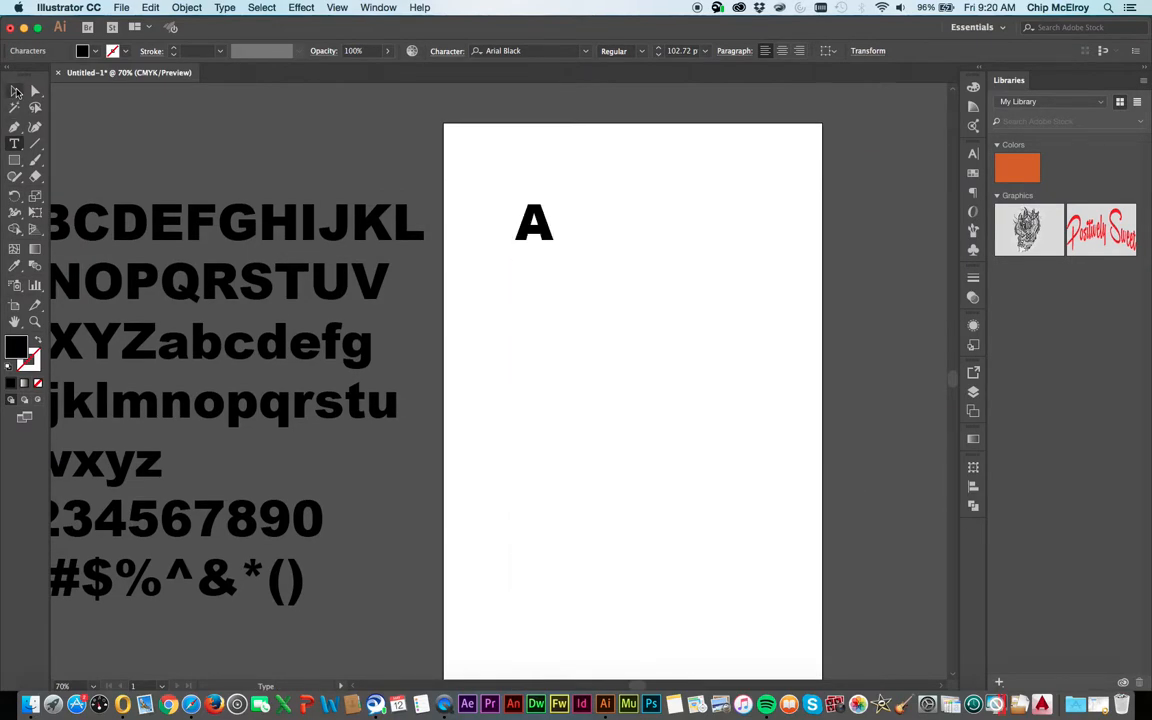
{"action": "left_click_drag", "start_coordinate": [553, 256], "coordinate": [768, 494]}
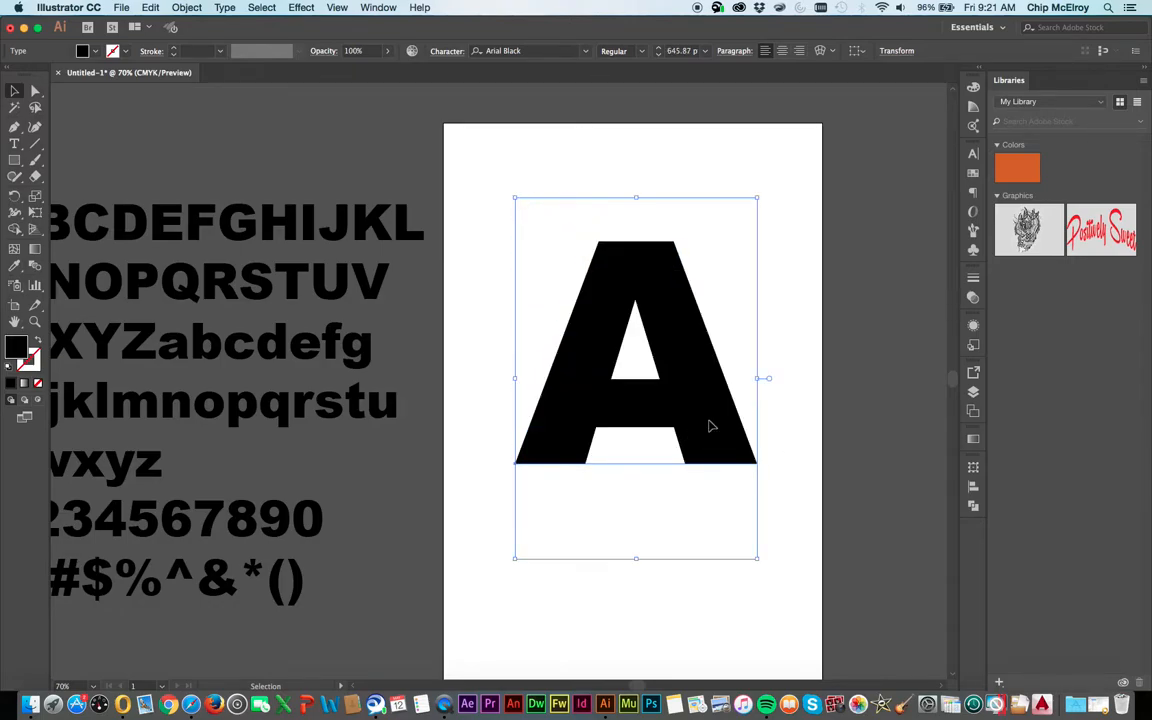
{"action": "left_click_drag", "start_coordinate": [710, 424], "coordinate": [714, 453]}
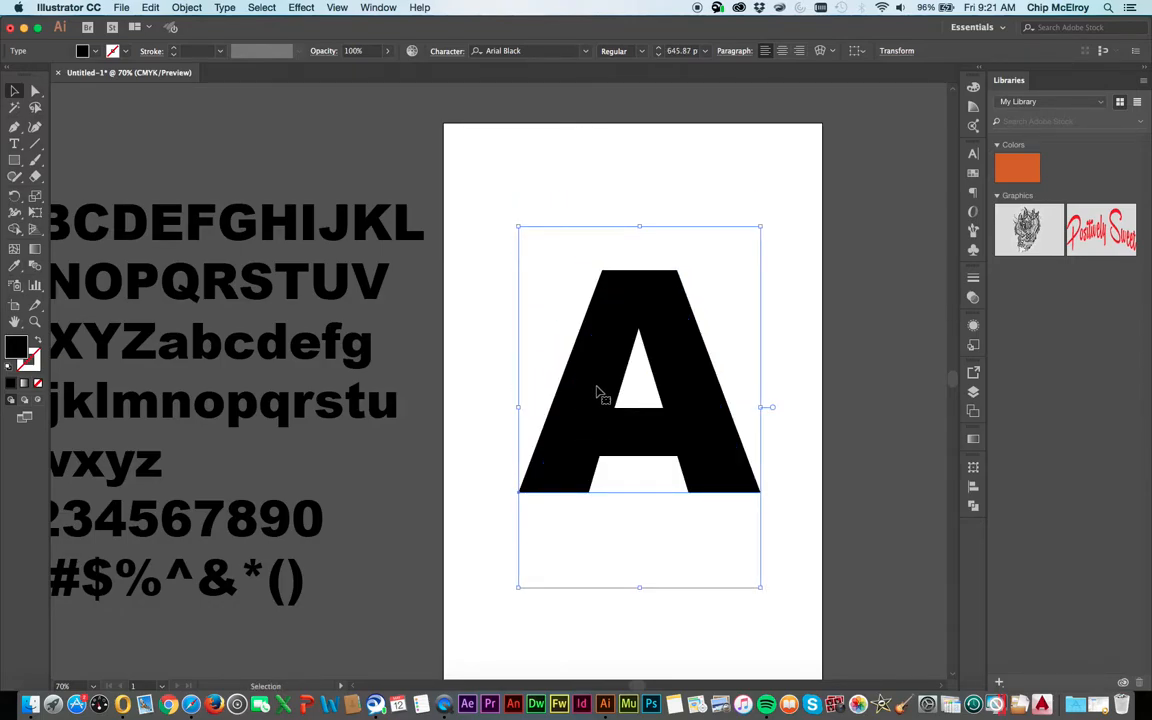
Create a B from a duplicate of the A, shrunk to about 173 pt and overlapping the A's upper-right edge
{"action": "left_click_drag", "start_coordinate": [597, 391], "coordinate": [1013, 394]}
{"action": "double_click", "coordinate": [787, 397]}
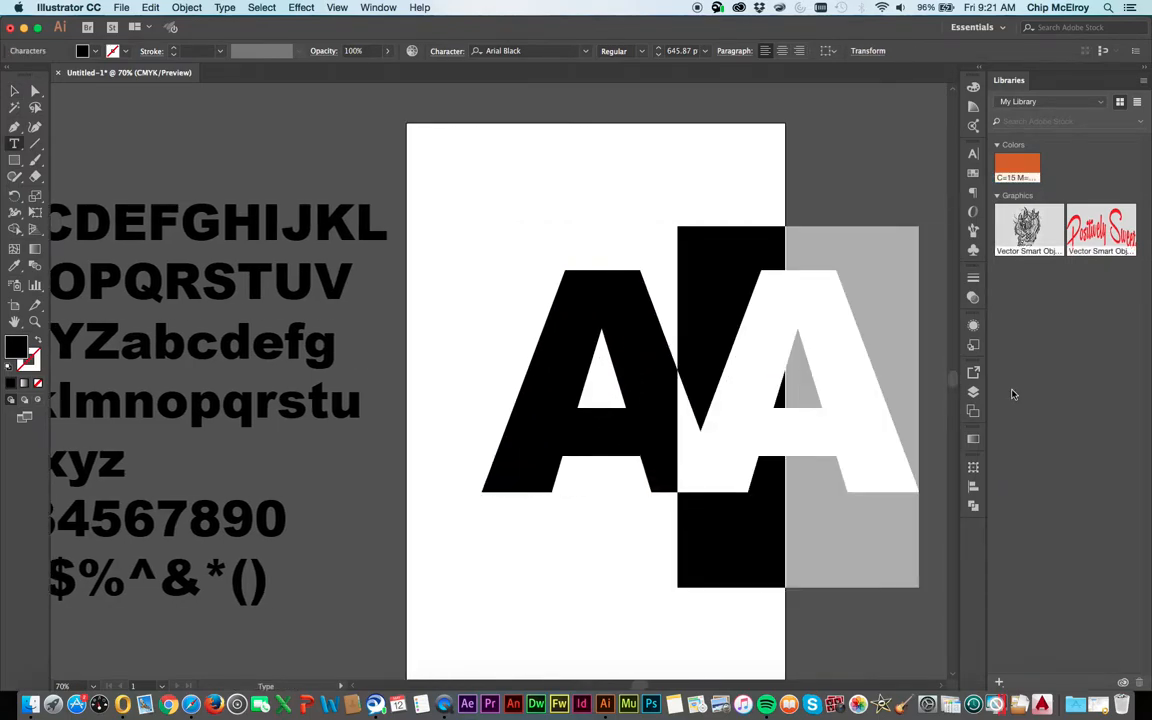
{"action": "type", "text": "B"}
{"action": "key", "text": "Escape"}
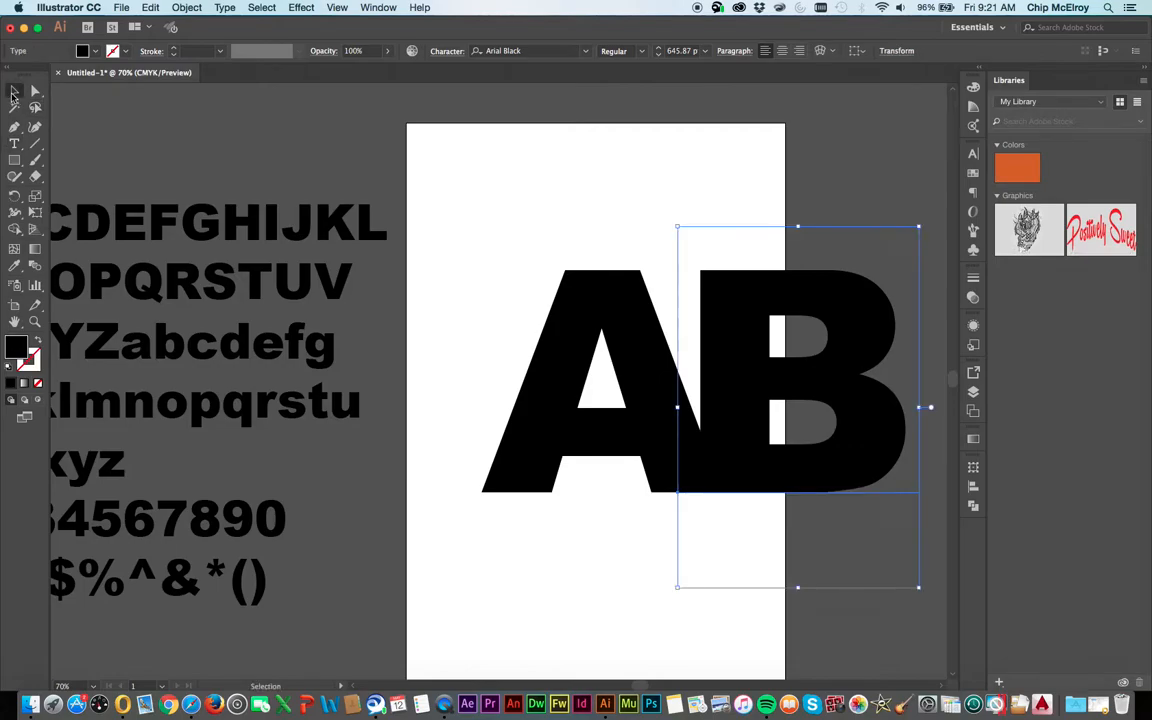
{"action": "left_click_drag", "start_coordinate": [920, 589], "coordinate": [741, 345]}
{"action": "left_click_drag", "start_coordinate": [729, 284], "coordinate": [660, 314]}
{"action": "left_click", "coordinate": [868, 366]}
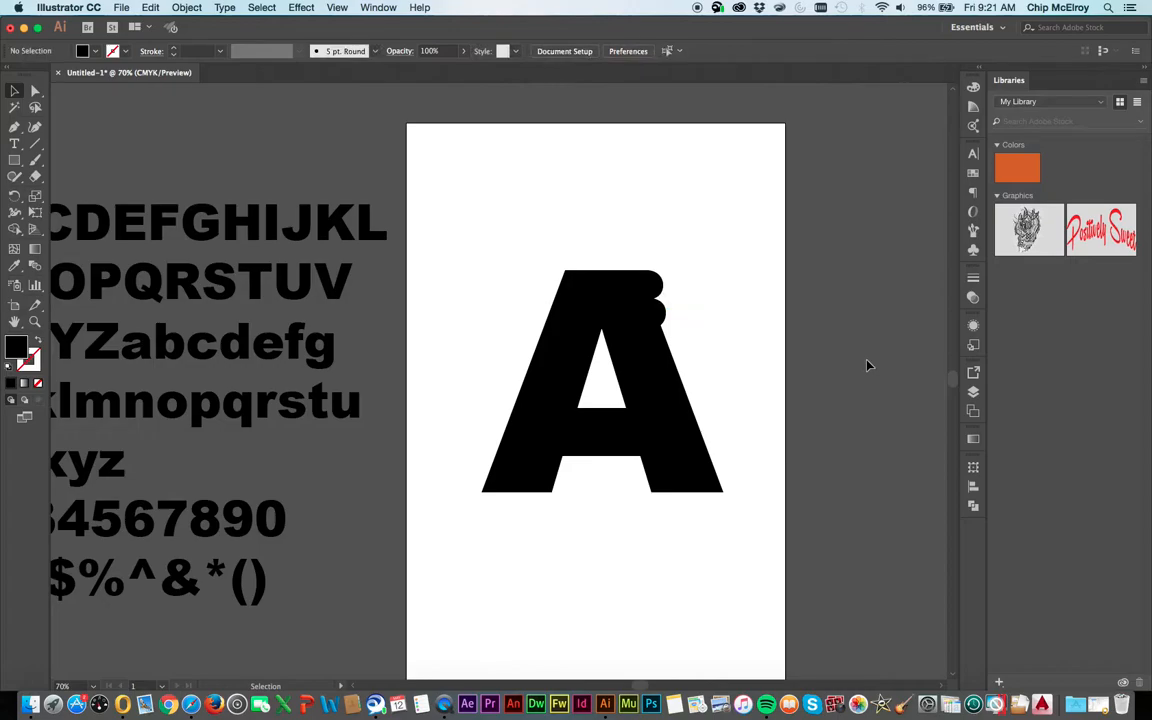
Move the B to the gap at the A's base and create a C above the A from a duplicate of the B
{"action": "left_click_drag", "start_coordinate": [650, 301], "coordinate": [612, 218]}
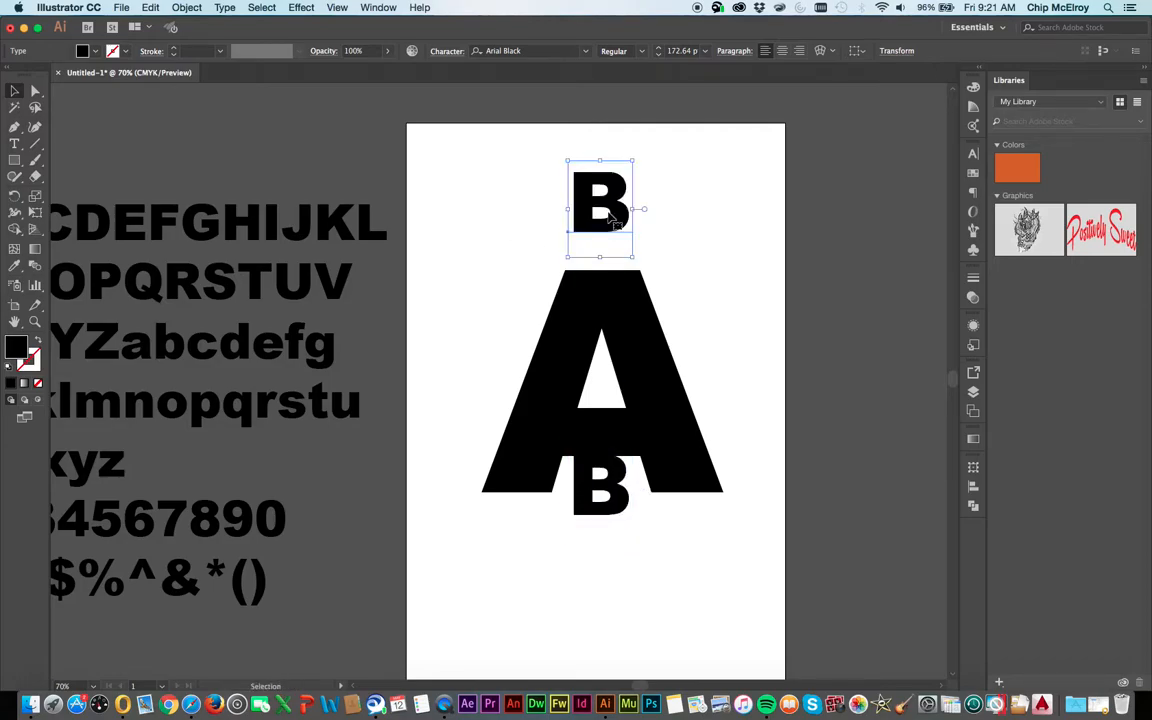
{"action": "double_click", "coordinate": [612, 218]}
{"action": "key", "text": "super+a"}
{"action": "type", "text": "C"}
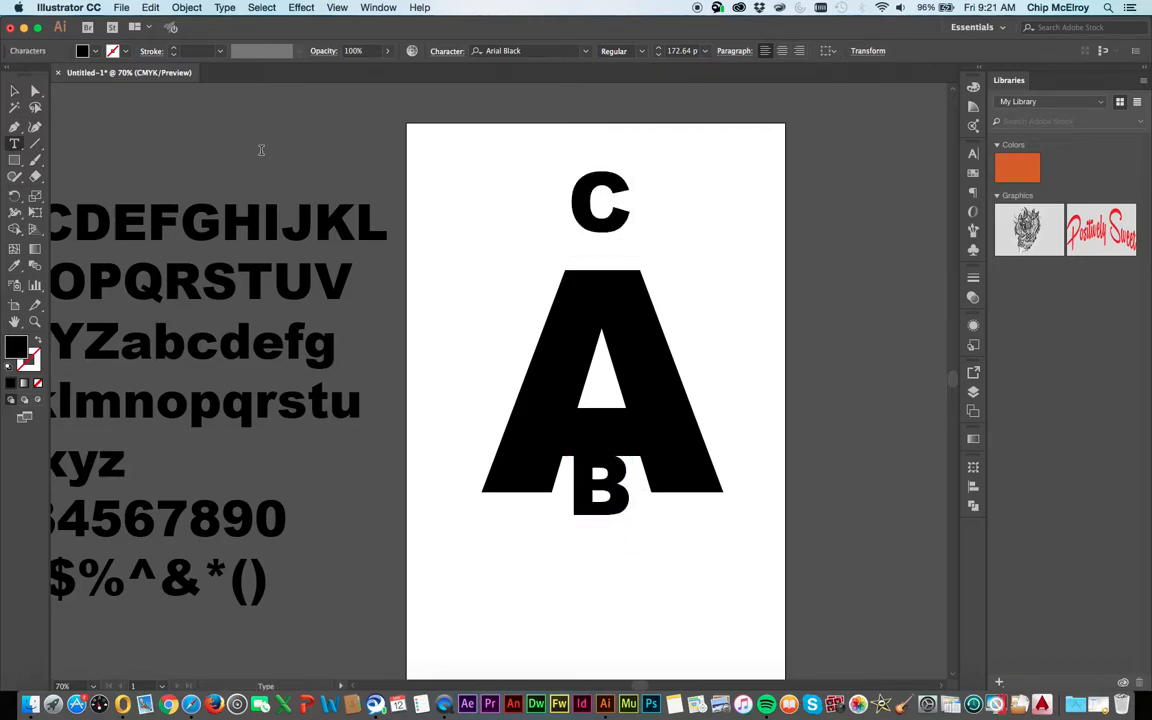
{"action": "key", "text": "Escape"}
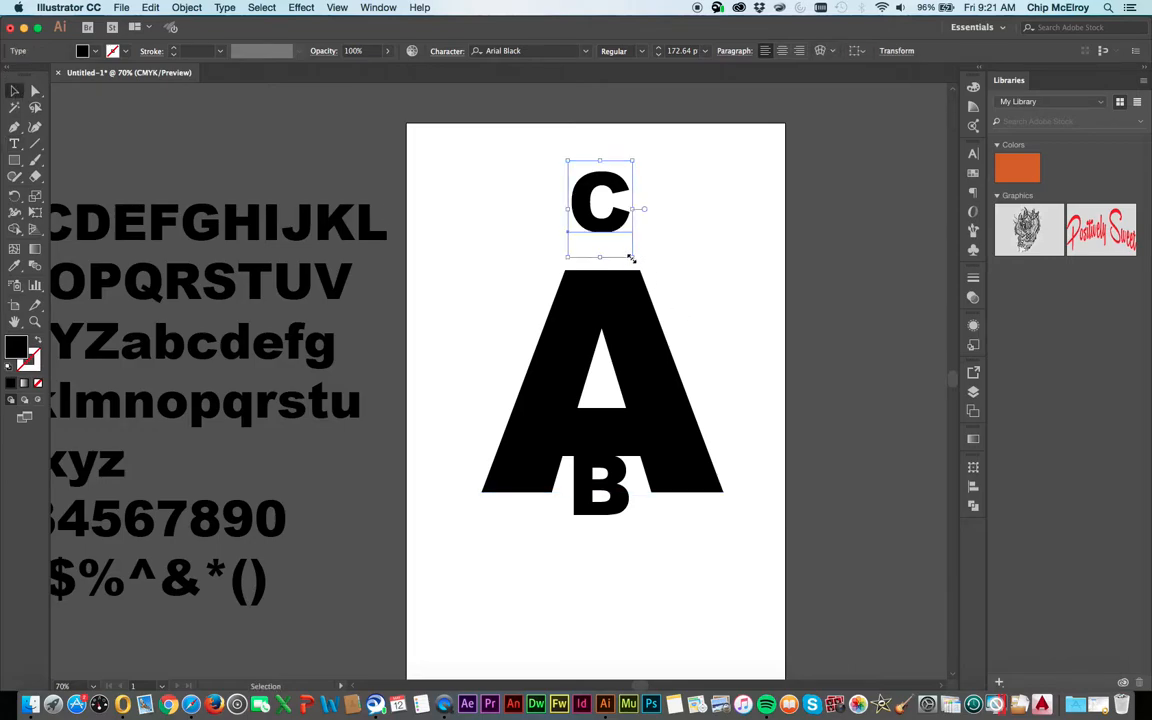
Enlarge the C to about 434 pt and place it, tilted clockwise, overlapping the A's upper-left side
{"action": "left_click_drag", "start_coordinate": [630, 258], "coordinate": [730, 400]}
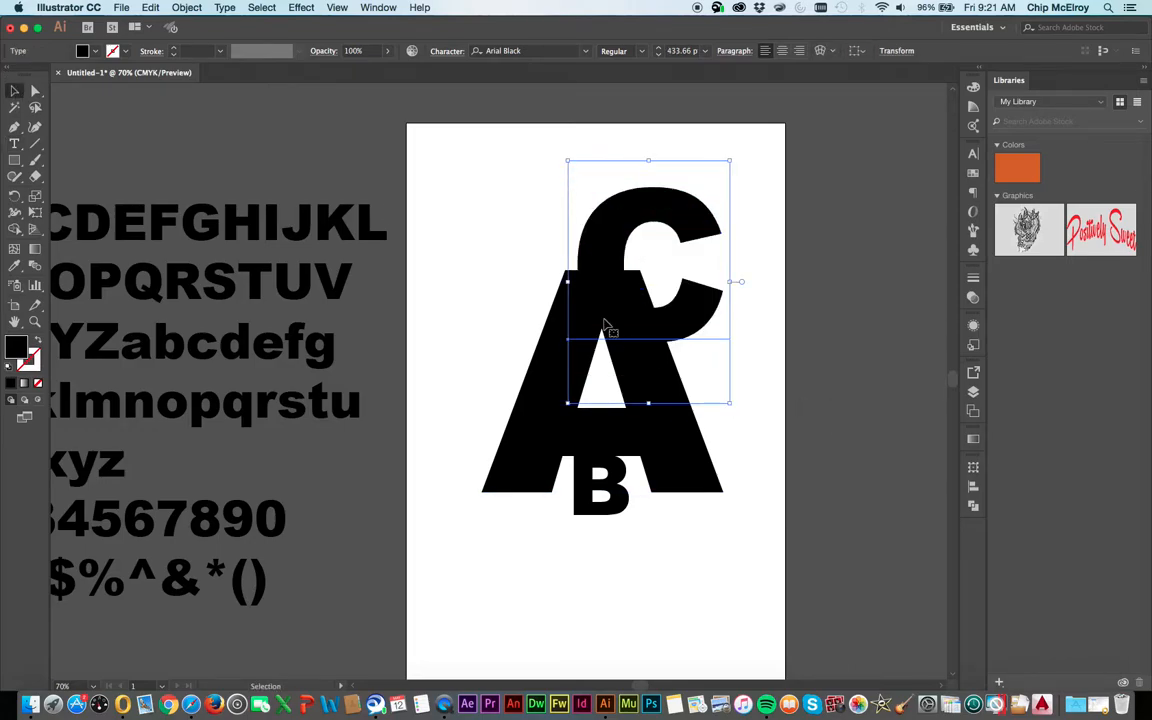
{"action": "left_click_drag", "start_coordinate": [600, 292], "coordinate": [464, 322]}
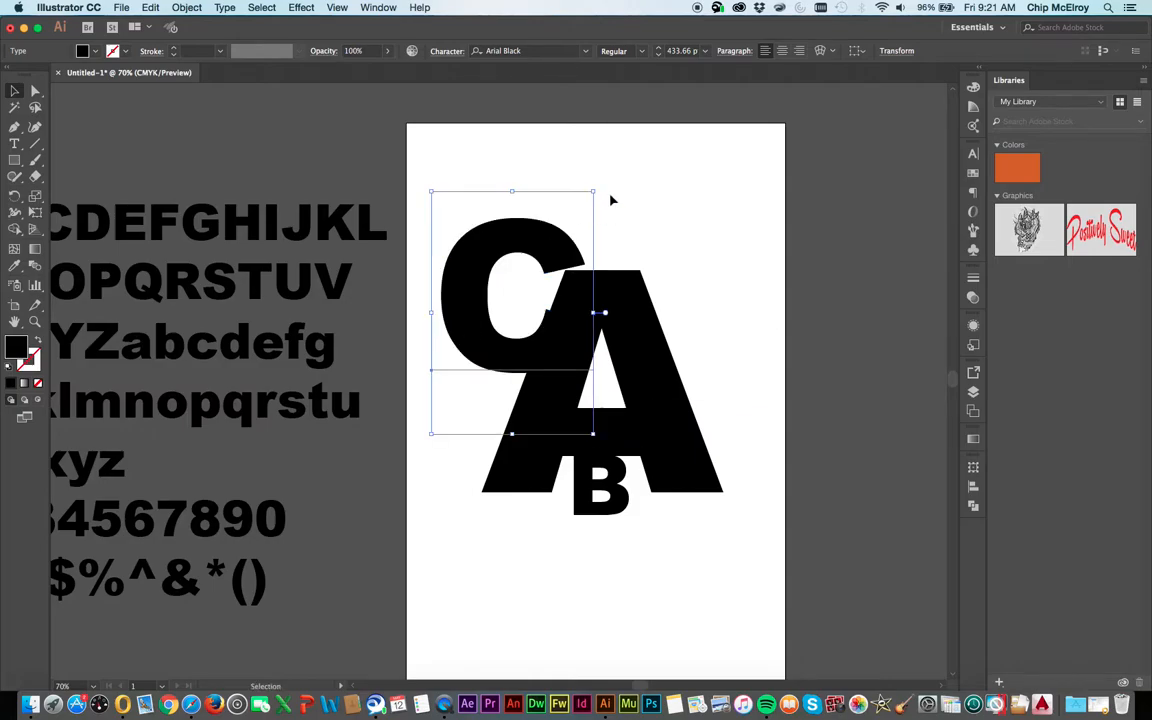
{"action": "left_click_drag", "start_coordinate": [594, 186], "coordinate": [626, 237]}
{"action": "left_click_drag", "start_coordinate": [571, 277], "coordinate": [576, 268]}
{"action": "left_click", "coordinate": [602, 189]}
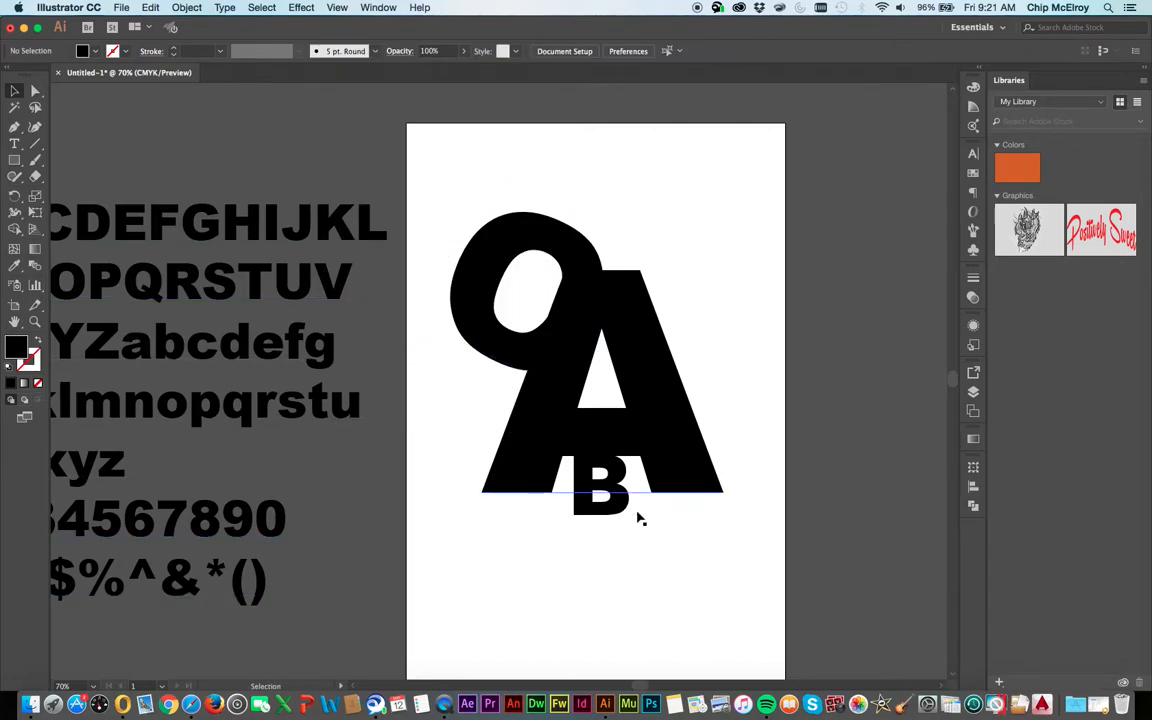
Create a second C from a duplicate of the B, slightly enlarged and overlapping the A's upper-right edge
{"action": "left_click_drag", "start_coordinate": [626, 511], "coordinate": [563, 585], "text": "alt"}
{"action": "key", "text": "t"}
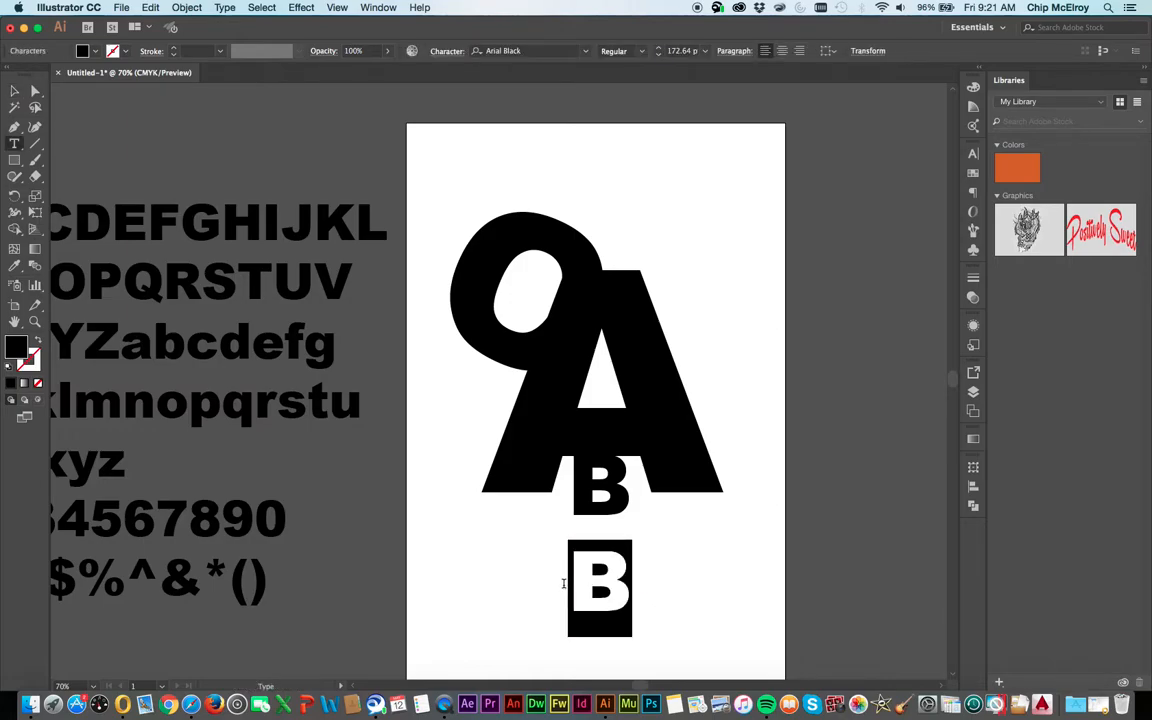
{"action": "type", "text": "C"}
{"action": "key", "text": "Escape"}
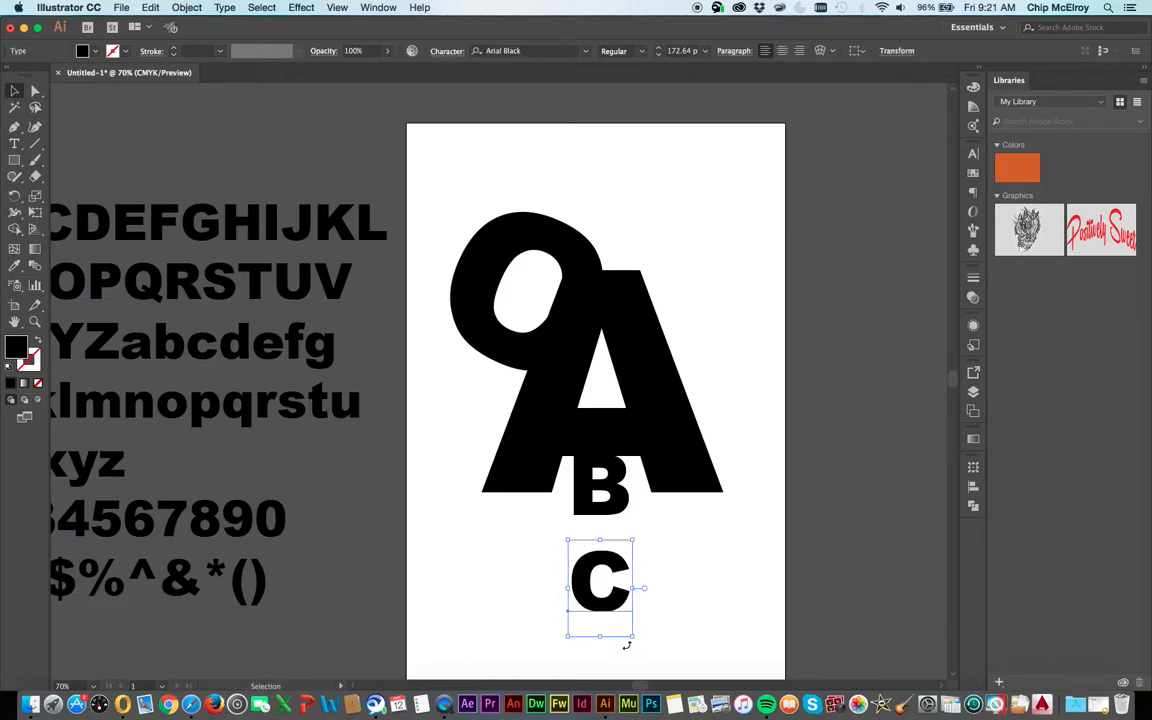
{"action": "left_click_drag", "start_coordinate": [632, 638], "coordinate": [656, 671]}
{"action": "left_click_drag", "start_coordinate": [585, 612], "coordinate": [641, 315]}
{"action": "left_click", "coordinate": [830, 380]}
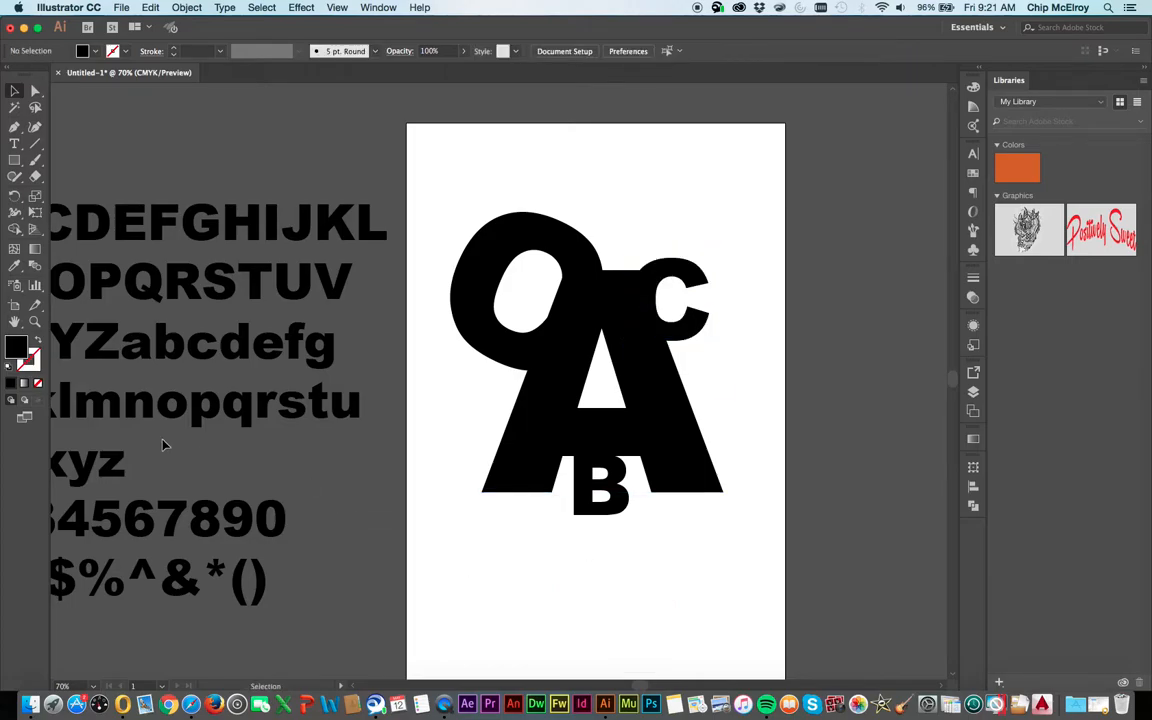
Create a D from a duplicate of the B, enlarged to about 479 pt and overlapping the A's lower-left leg
{"action": "left_click_drag", "start_coordinate": [585, 481], "coordinate": [552, 598]}
{"action": "double_click", "coordinate": [609, 585]}
{"action": "type", "text": "D"}
{"action": "key", "text": "Escape"}
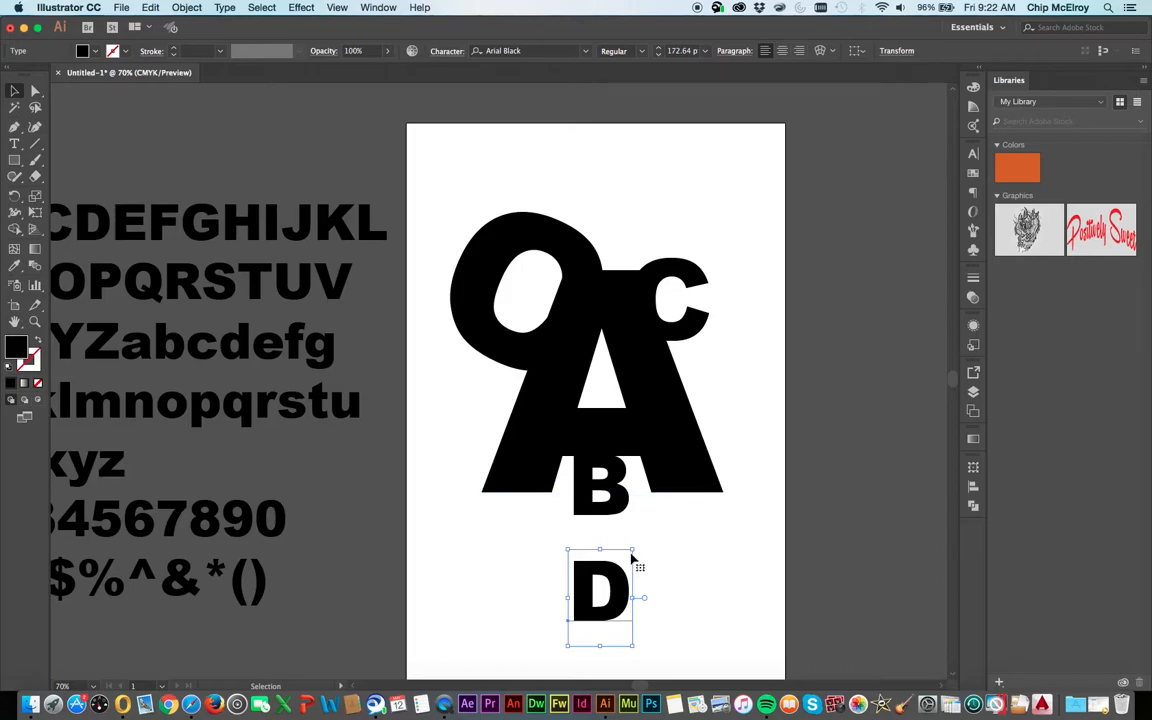
{"action": "left_click_drag", "start_coordinate": [634, 551], "coordinate": [872, 378]}
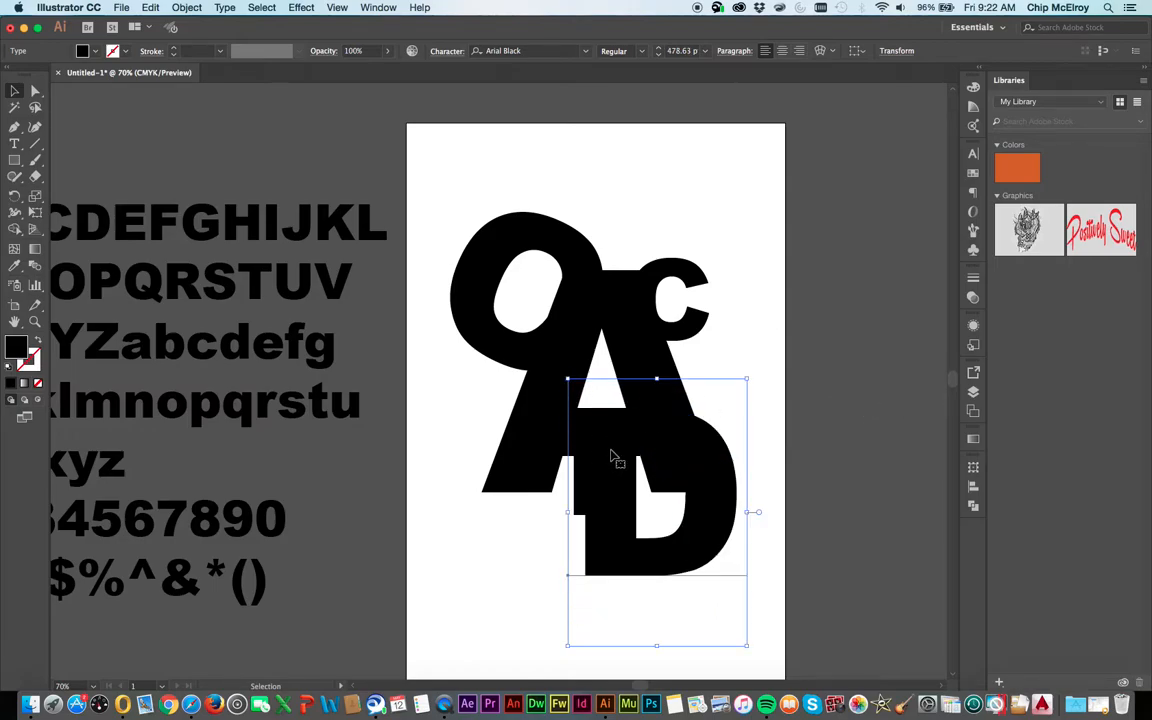
{"action": "left_click_drag", "start_coordinate": [600, 460], "coordinate": [500, 523]}
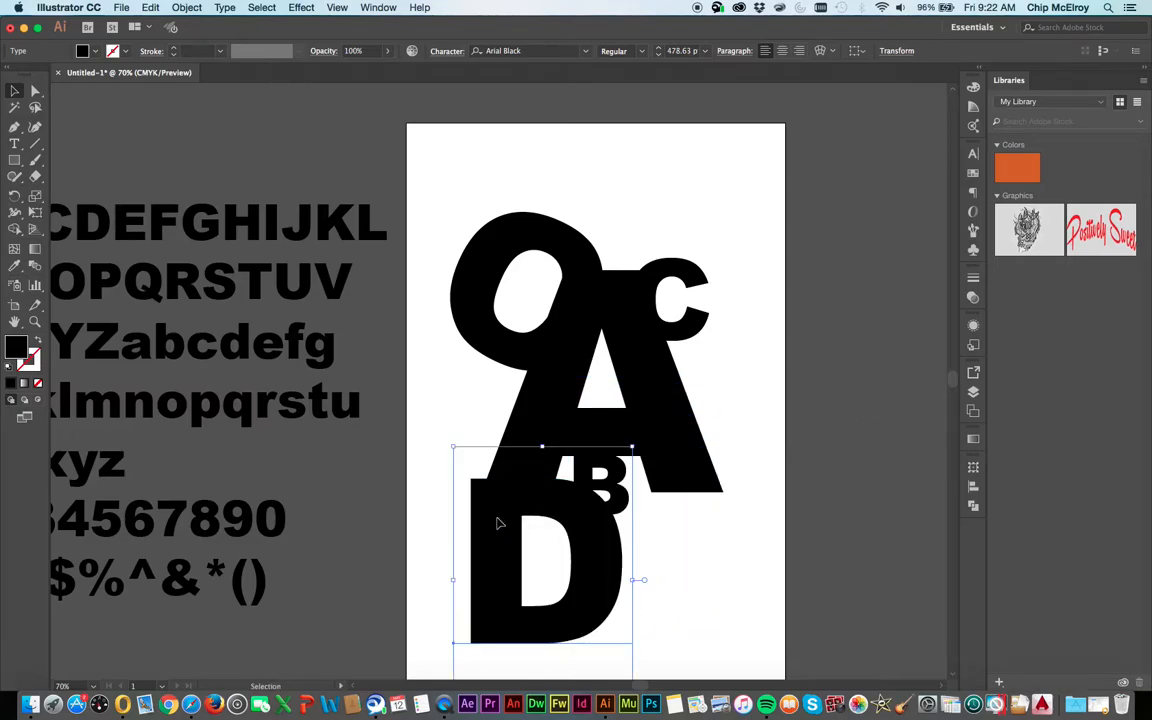
{"action": "left_click", "coordinate": [335, 168]}
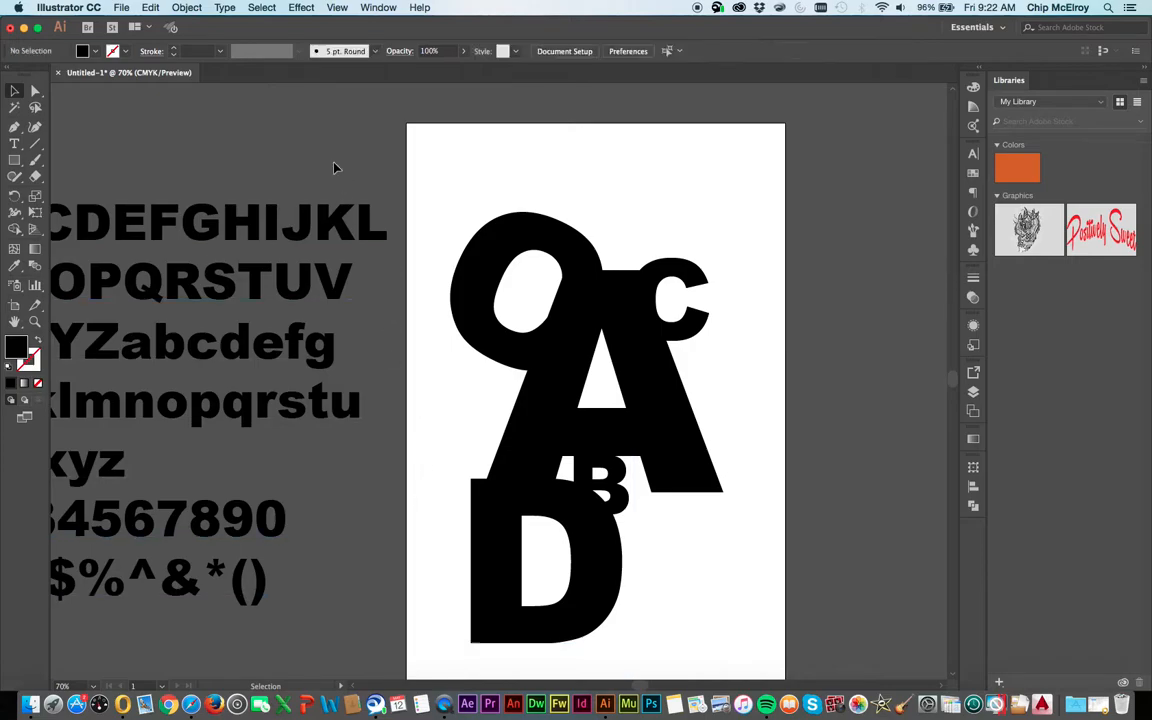
Create an E from a duplicate of the D, shrunk to about 269 pt and placed over the centre of the A
{"action": "left_click_drag", "start_coordinate": [593, 591], "coordinate": [660, 571]}
{"action": "key", "text": "t"}
{"action": "type", "text": "E"}
{"action": "key", "text": "Escape"}
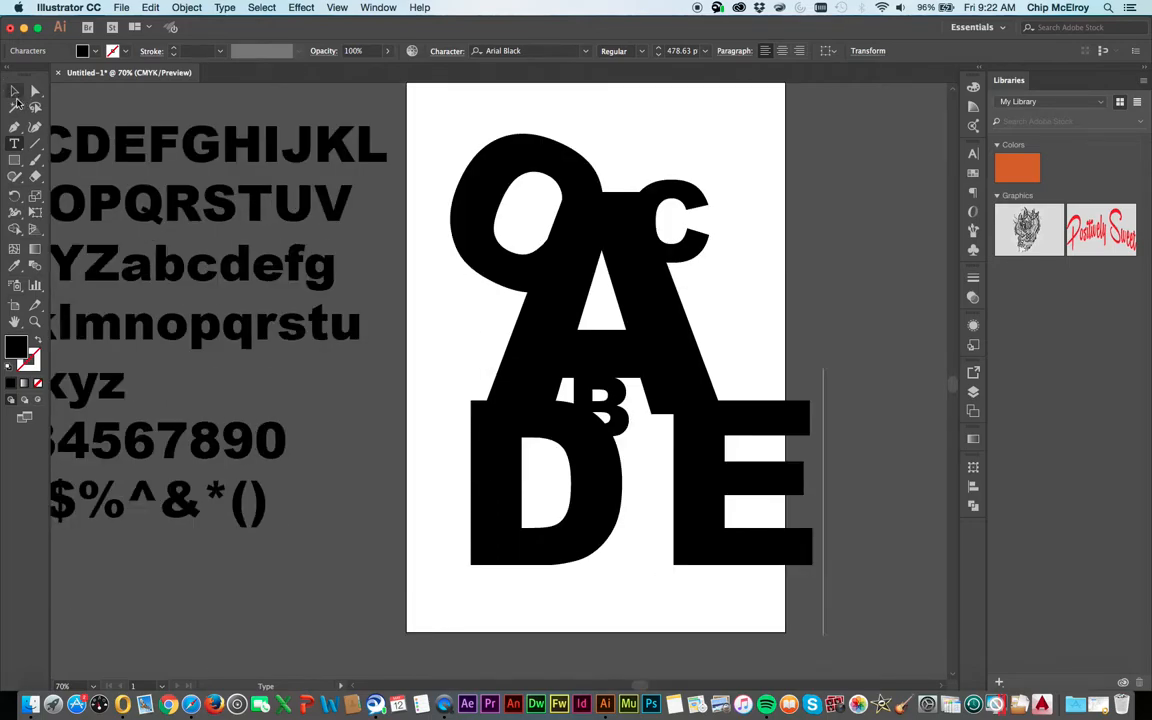
{"action": "left_click_drag", "start_coordinate": [822, 636], "coordinate": [752, 553]}
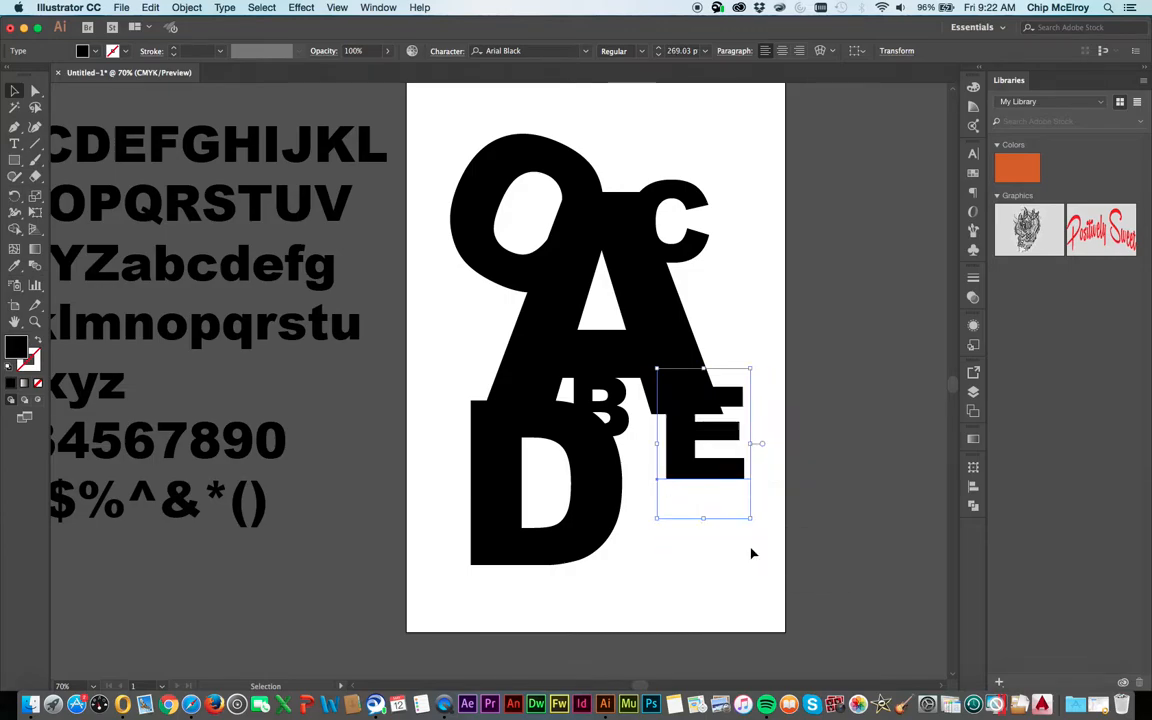
{"action": "left_click_drag", "start_coordinate": [688, 480], "coordinate": [597, 340]}
{"action": "left_click", "coordinate": [828, 442]}
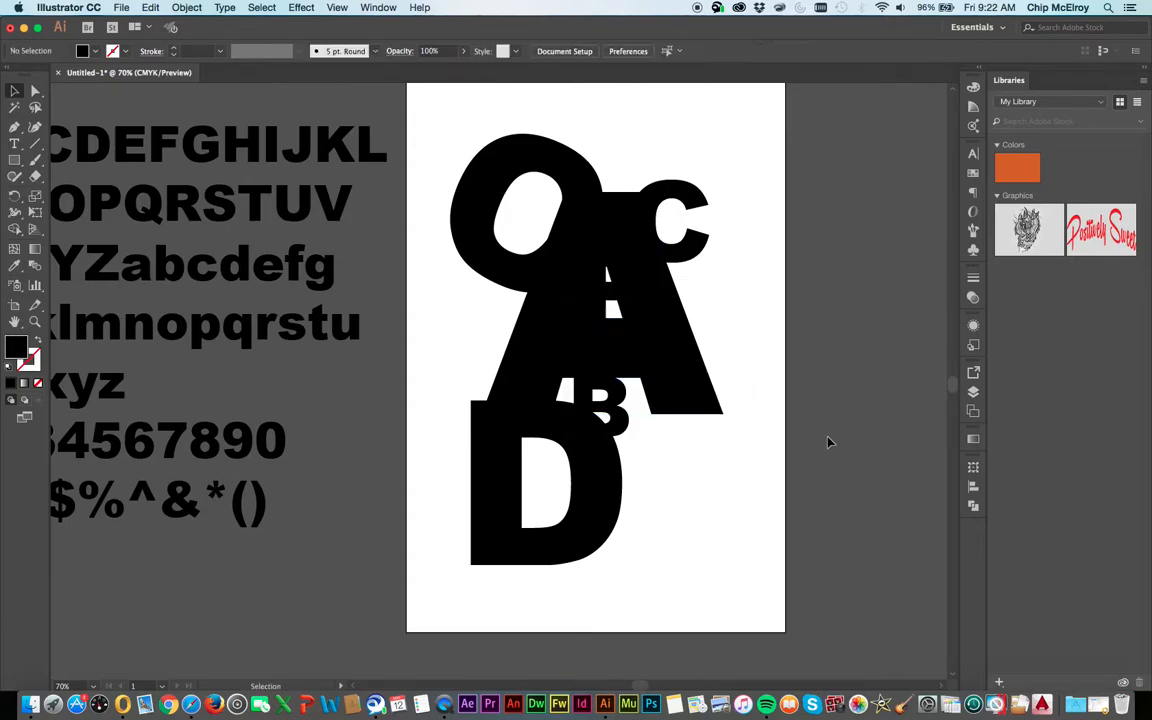
Enlarge the E to about 605 pt and position it over the A's centre and upper-right side
{"action": "left_click", "coordinate": [640, 342]}
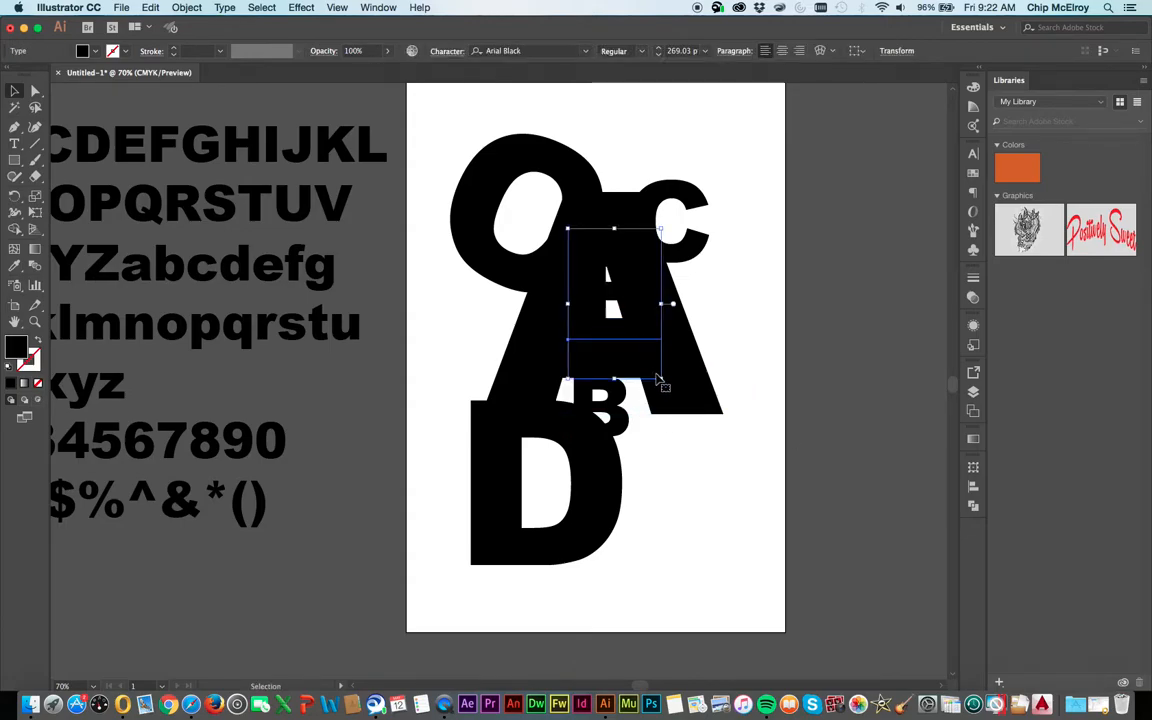
{"action": "left_click_drag", "start_coordinate": [663, 380], "coordinate": [717, 434]}
{"action": "key", "text": "Up"}
{"action": "key", "text": "Up"}
{"action": "key", "text": "Up"}
{"action": "key", "text": "Up"}
{"action": "key", "text": "Up"}
{"action": "key", "text": "Up"}
{"action": "key", "text": "Up"}
{"action": "key", "text": "Up"}
{"action": "key", "text": "Up"}
{"action": "key", "text": "Up"}
{"action": "key", "text": "Up"}
{"action": "key", "text": "Up"}
{"action": "key", "text": "Up"}
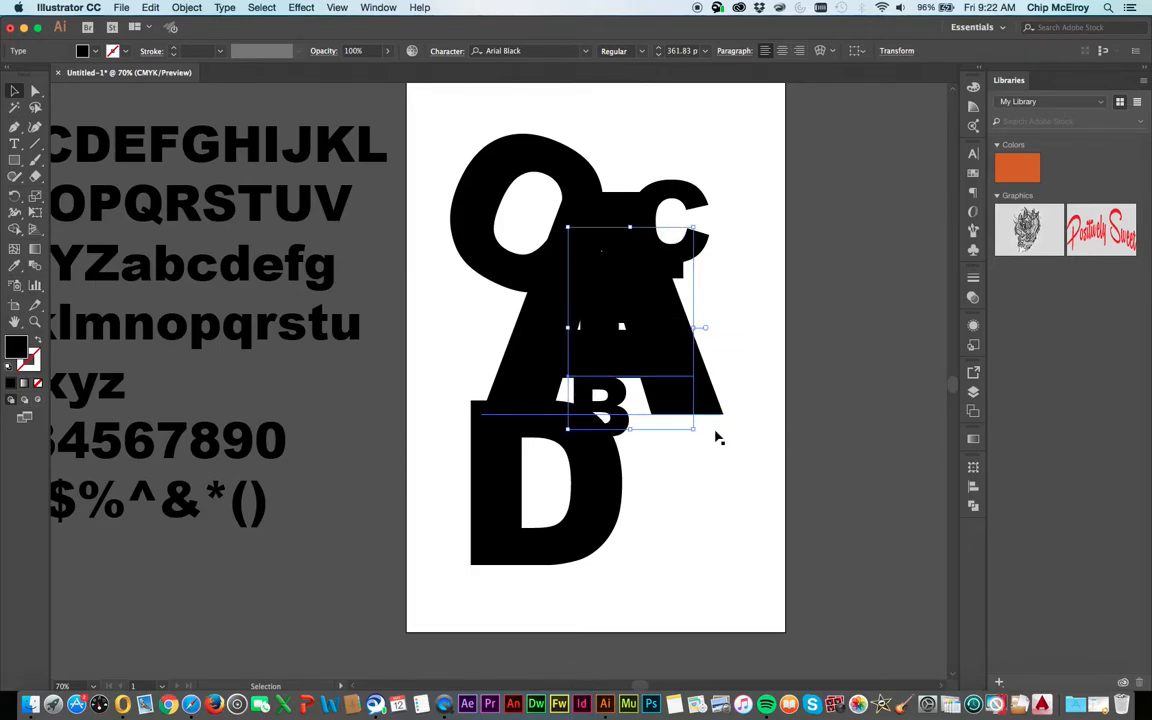
{"action": "key", "text": "Up"}
{"action": "key", "text": "Up"}
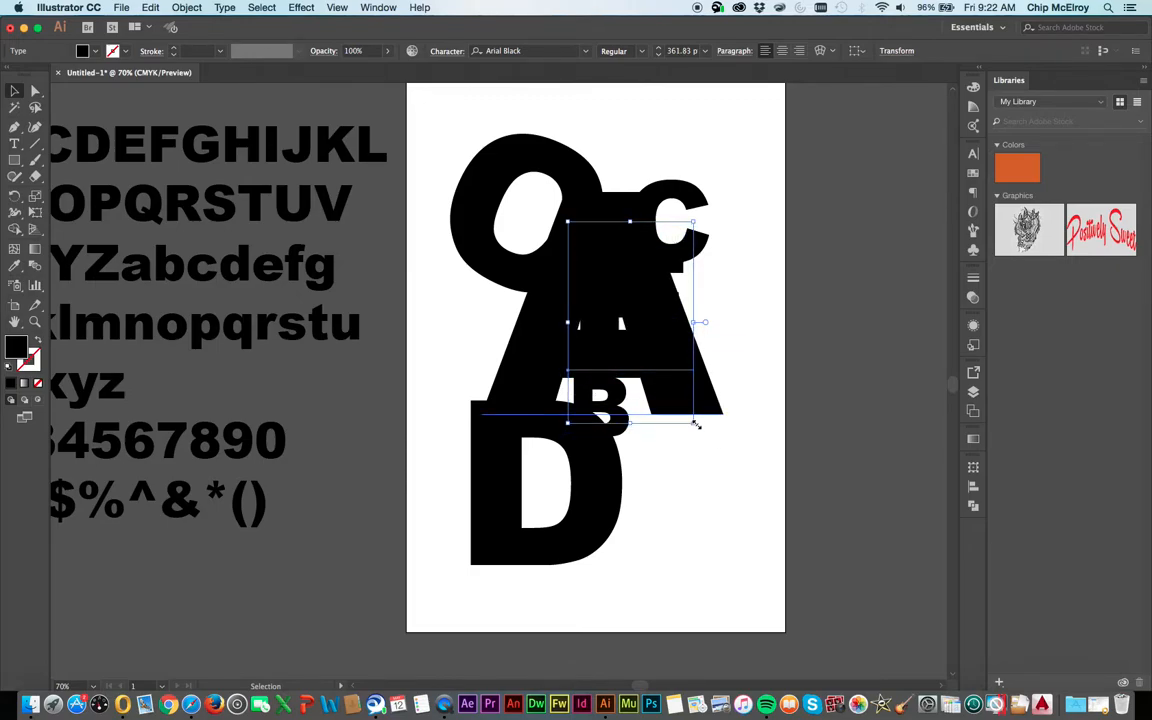
{"action": "left_click_drag", "start_coordinate": [696, 424], "coordinate": [813, 566]}
{"action": "left_click_drag", "start_coordinate": [622, 452], "coordinate": [604, 342]}
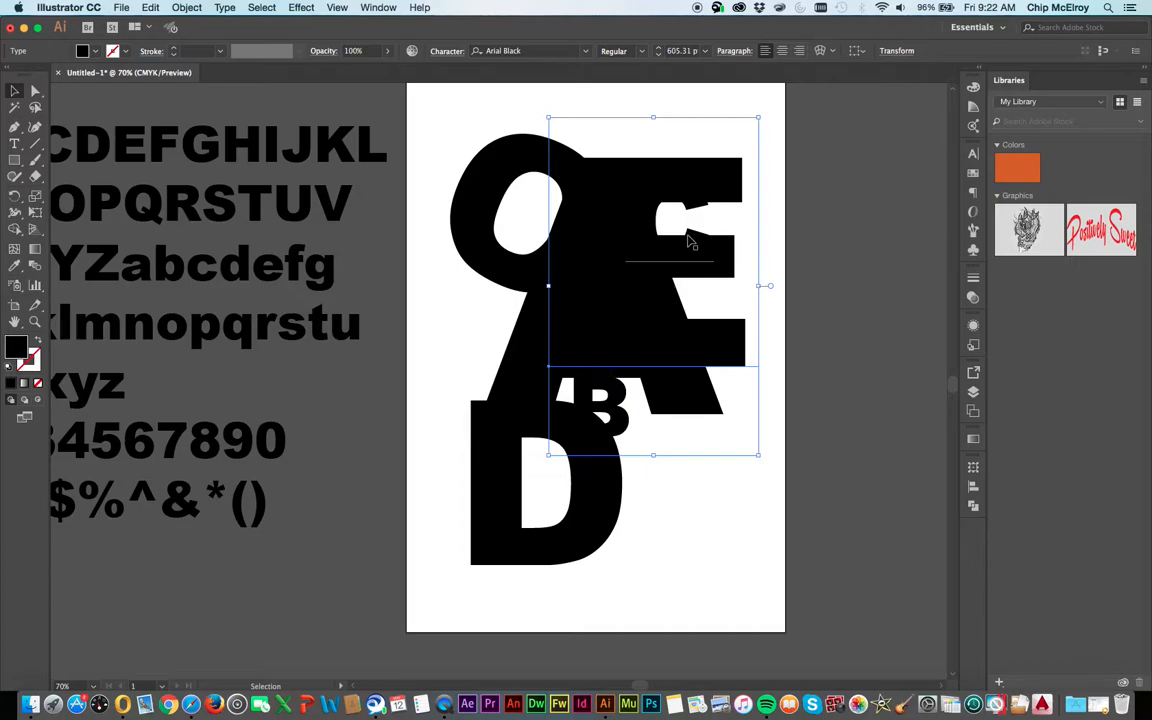
Move the small C down so that it overlaps the A's lower-right foot
{"action": "left_click_drag", "start_coordinate": [693, 219], "coordinate": [764, 425]}
{"action": "left_click", "coordinate": [843, 417]}
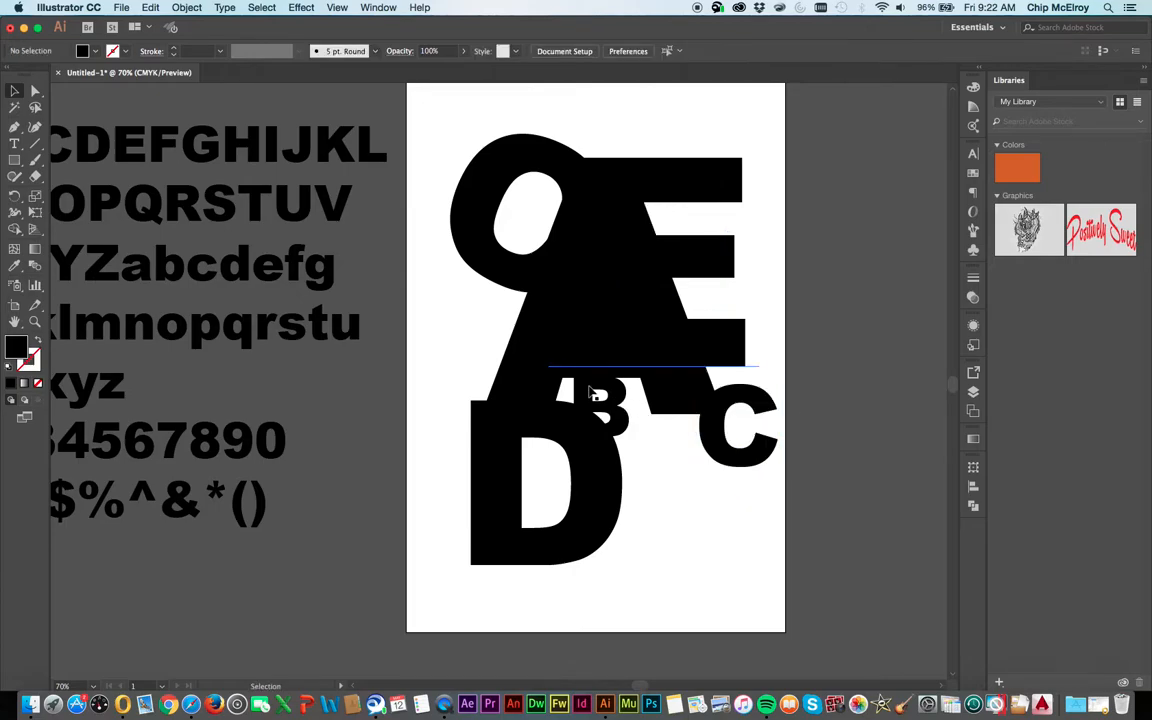
{"action": "left_click", "coordinate": [620, 418]}
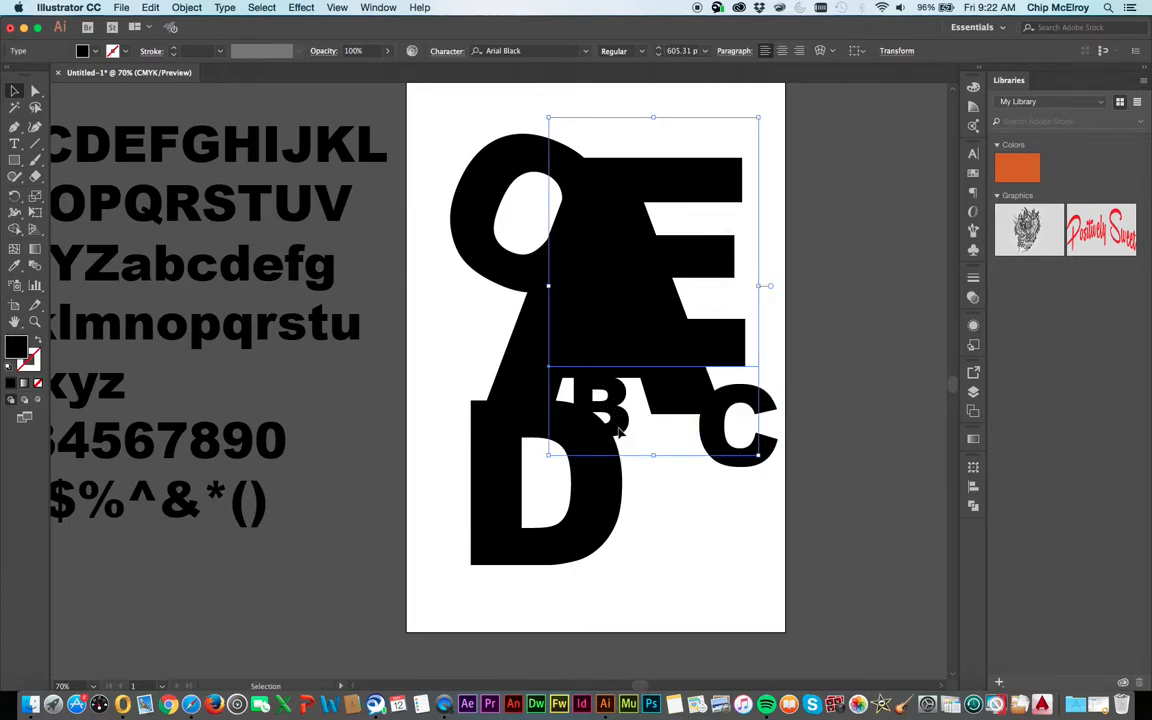
{"action": "left_click", "coordinate": [414, 352]}
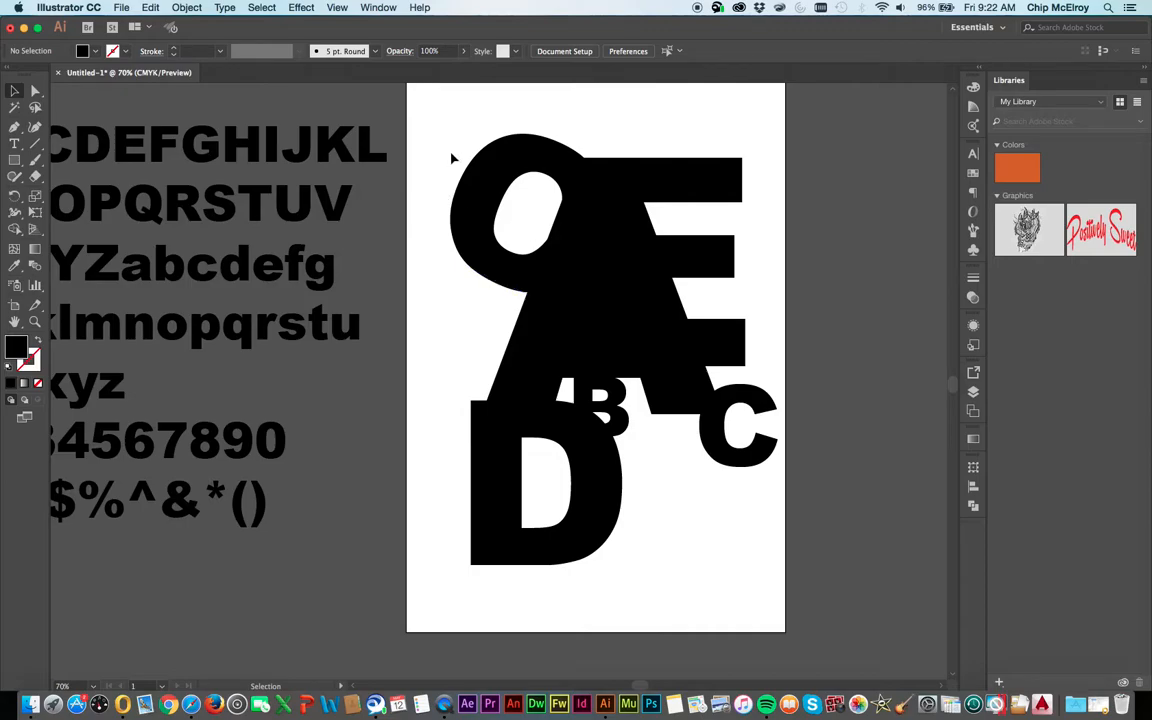
Convert all the letters on the artboard from live text to outlines
{"action": "left_click_drag", "start_coordinate": [451, 154], "coordinate": [838, 525]}
{"action": "right_click", "coordinate": [643, 345]}
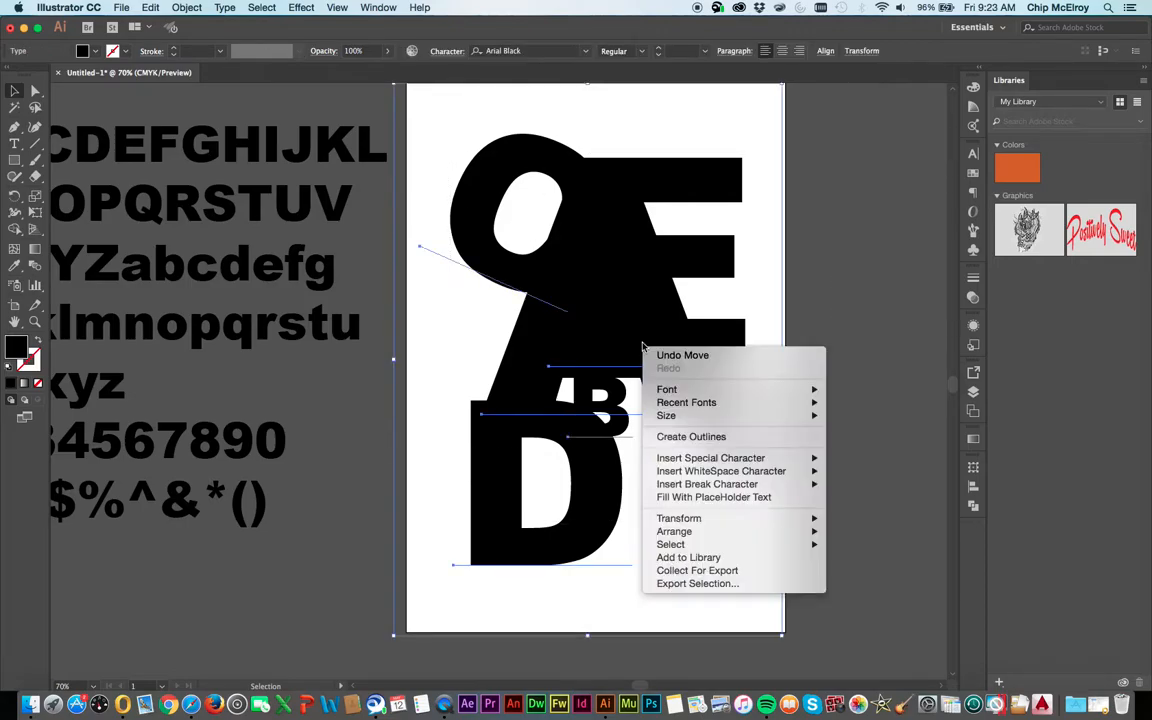
{"action": "left_click", "coordinate": [690, 436]}
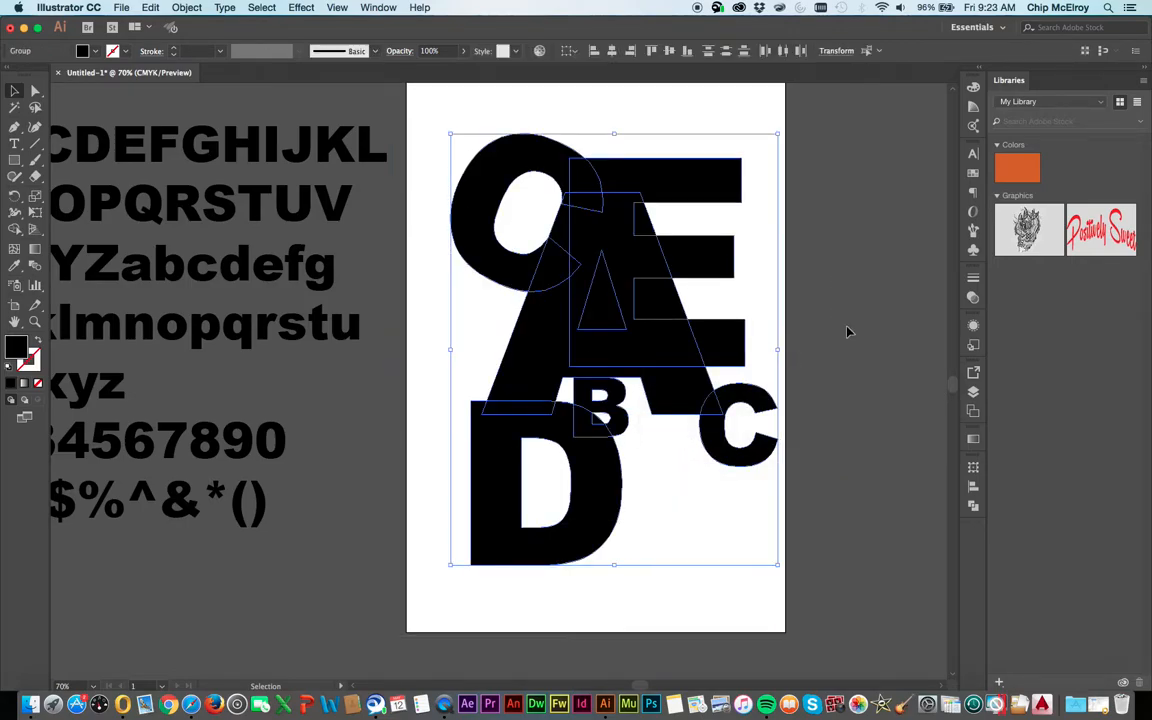
{"action": "left_click", "coordinate": [853, 310]}
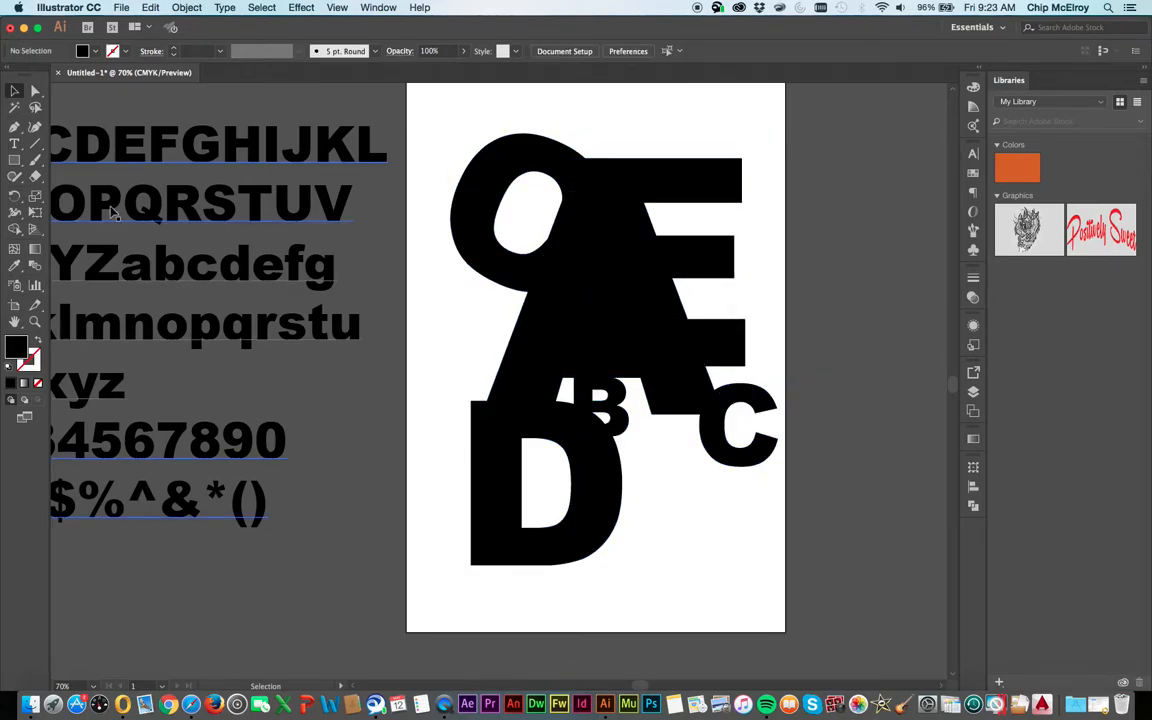
{"action": "left_click_drag", "start_coordinate": [722, 456], "coordinate": [736, 572]}
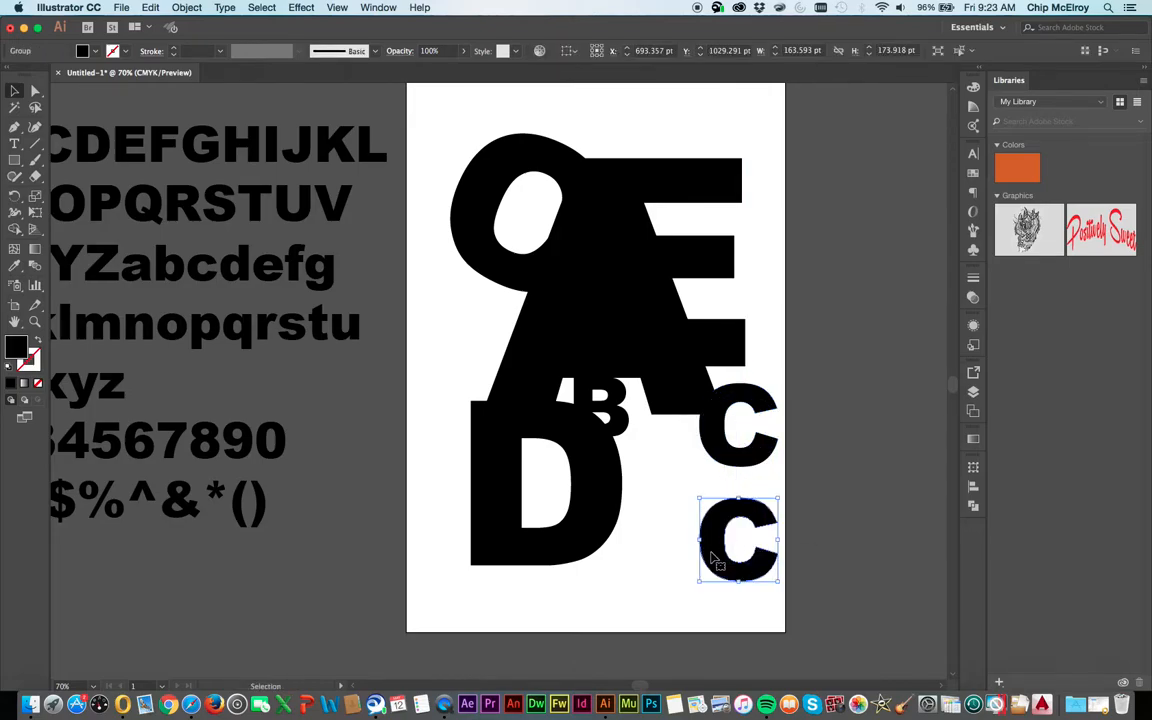
{"action": "double_click", "coordinate": [714, 560]}
{"action": "left_click", "coordinate": [708, 540]}
{"action": "key", "text": "Delete"}
{"action": "double_click", "coordinate": [388, 530]}
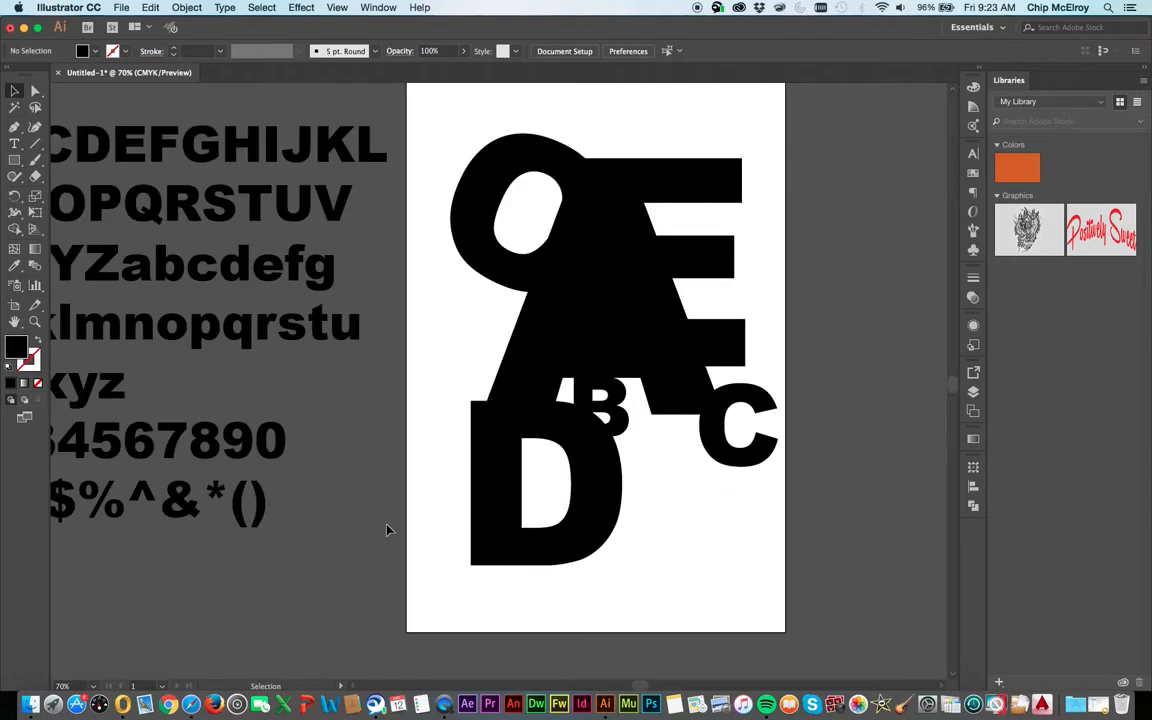
Duplicate the alphabet text block beside the artboard and delete every character in the copy except the G
{"action": "left_click_drag", "start_coordinate": [302, 152], "coordinate": [676, 317]}
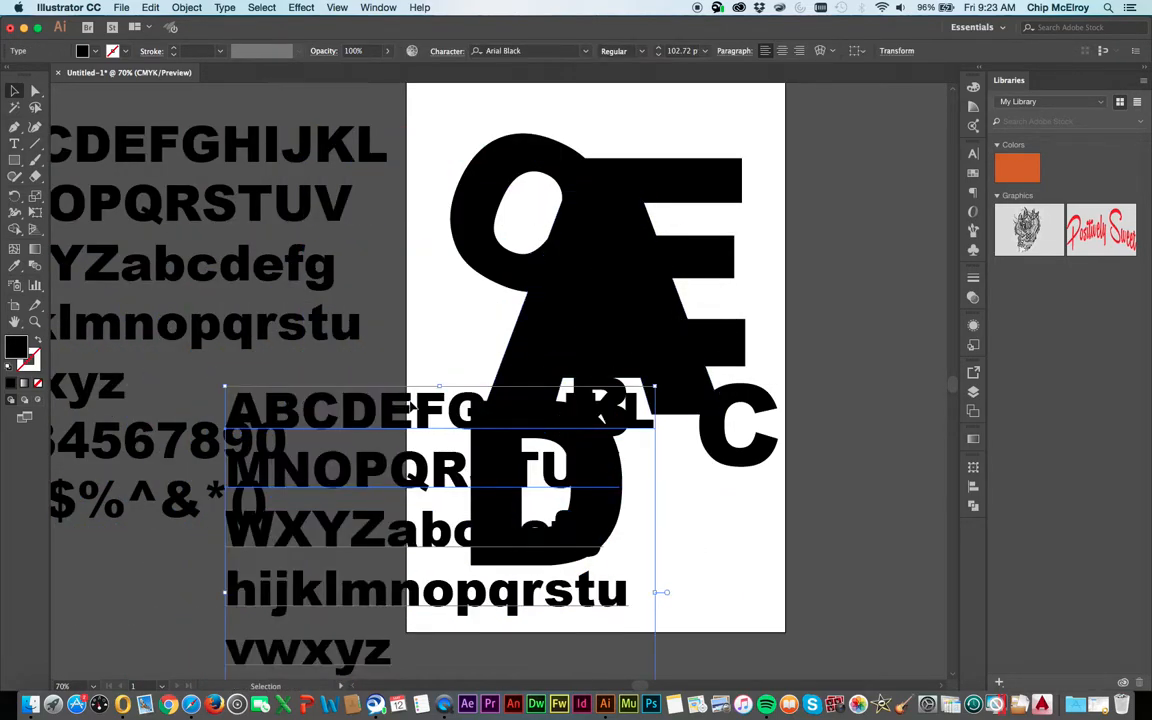
{"action": "double_click", "coordinate": [441, 418]}
{"action": "left_click_drag", "start_coordinate": [446, 412], "coordinate": [169, 404]}
{"action": "key", "text": "BackSpace"}
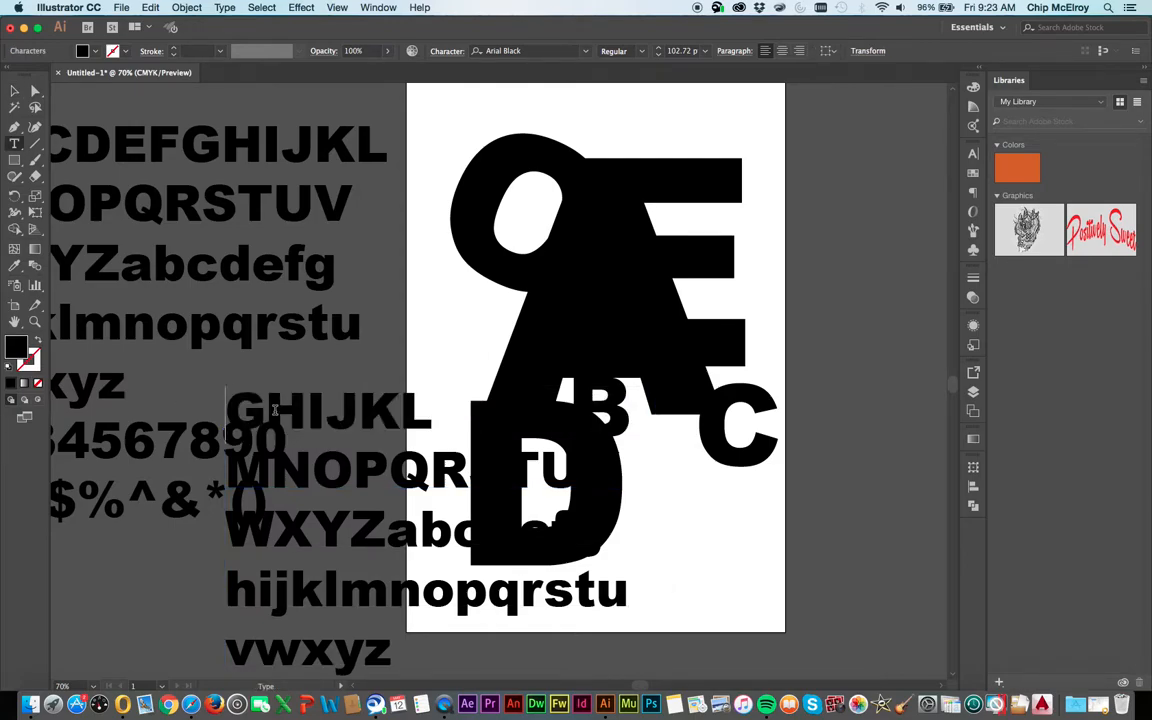
{"action": "left_click_drag", "start_coordinate": [270, 408], "coordinate": [570, 718]}
{"action": "left_click_drag", "start_coordinate": [343, 660], "coordinate": [343, 680]}
{"action": "key", "text": "BackSpace"}
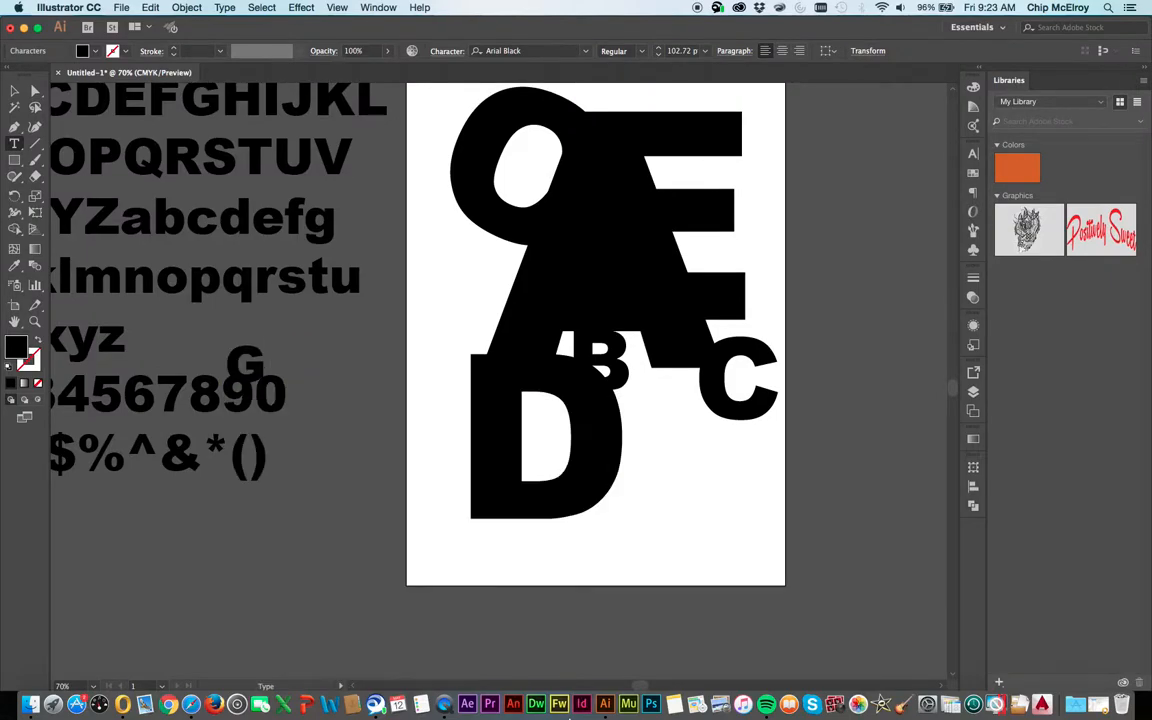
{"action": "left_click", "coordinate": [20, 92]}
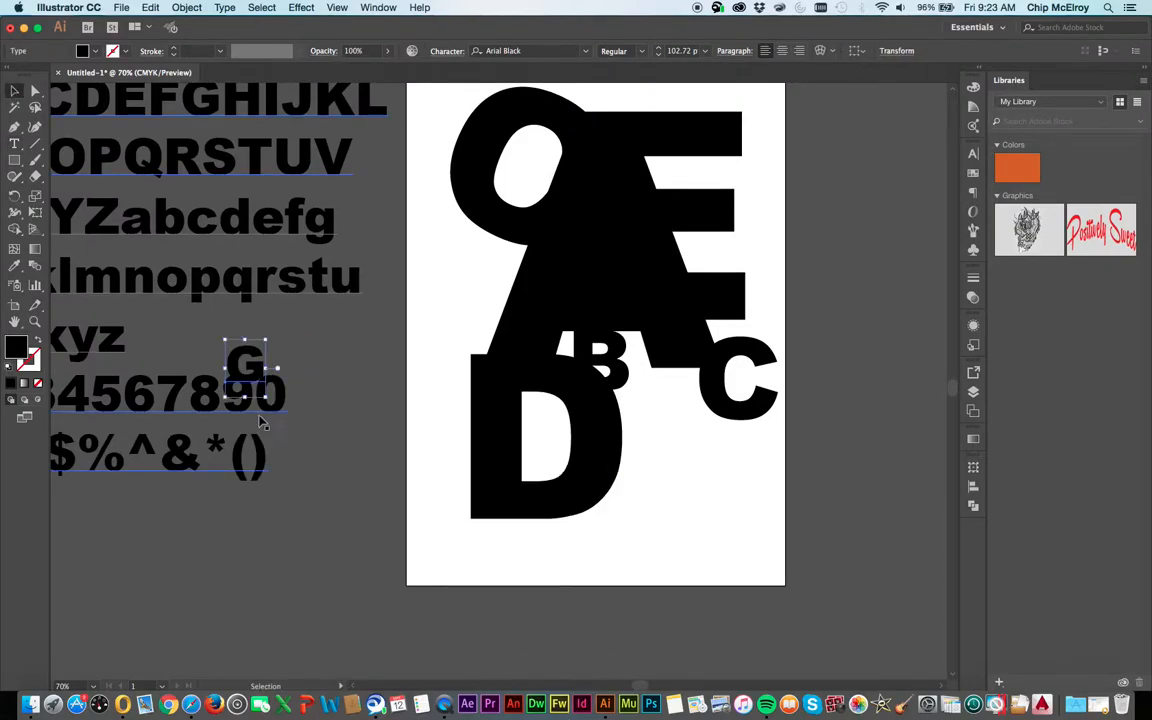
Enlarge the G to about 350 pt and set its fill to white (ffffff)
{"action": "left_click_drag", "start_coordinate": [264, 386], "coordinate": [364, 534]}
{"action": "double_click", "coordinate": [17, 344]}
{"action": "left_click", "coordinate": [597, 284]}
{"action": "left_click", "coordinate": [552, 362]}
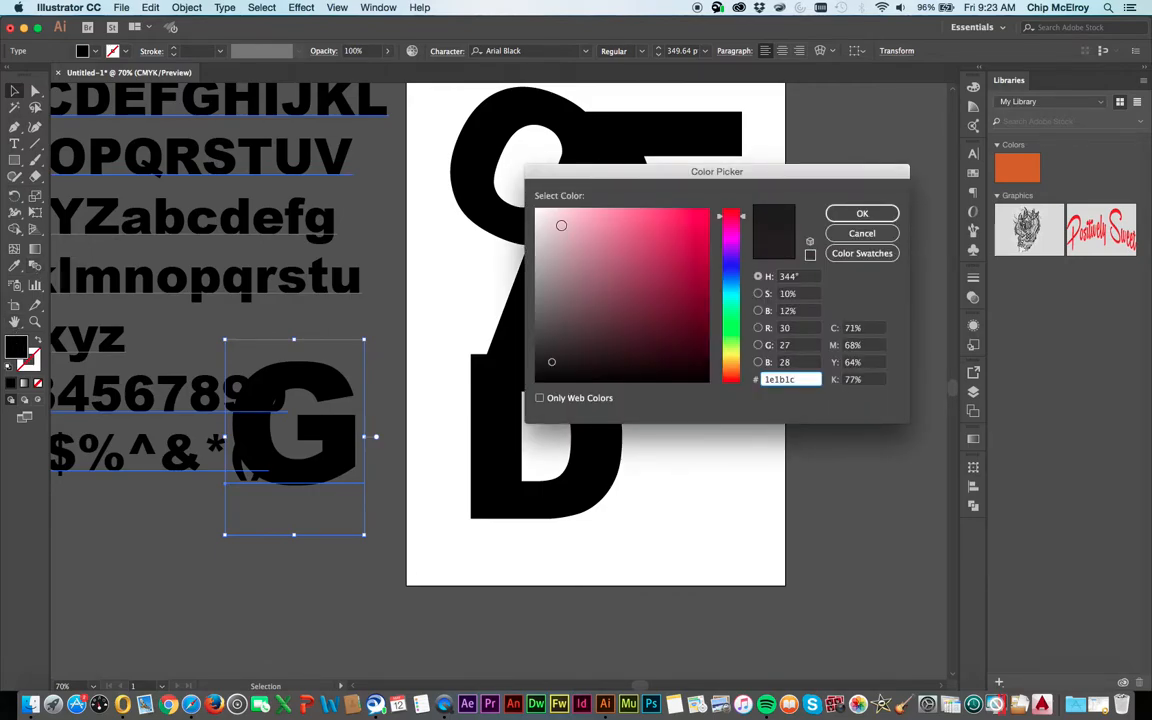
{"action": "left_click", "coordinate": [535, 211]}
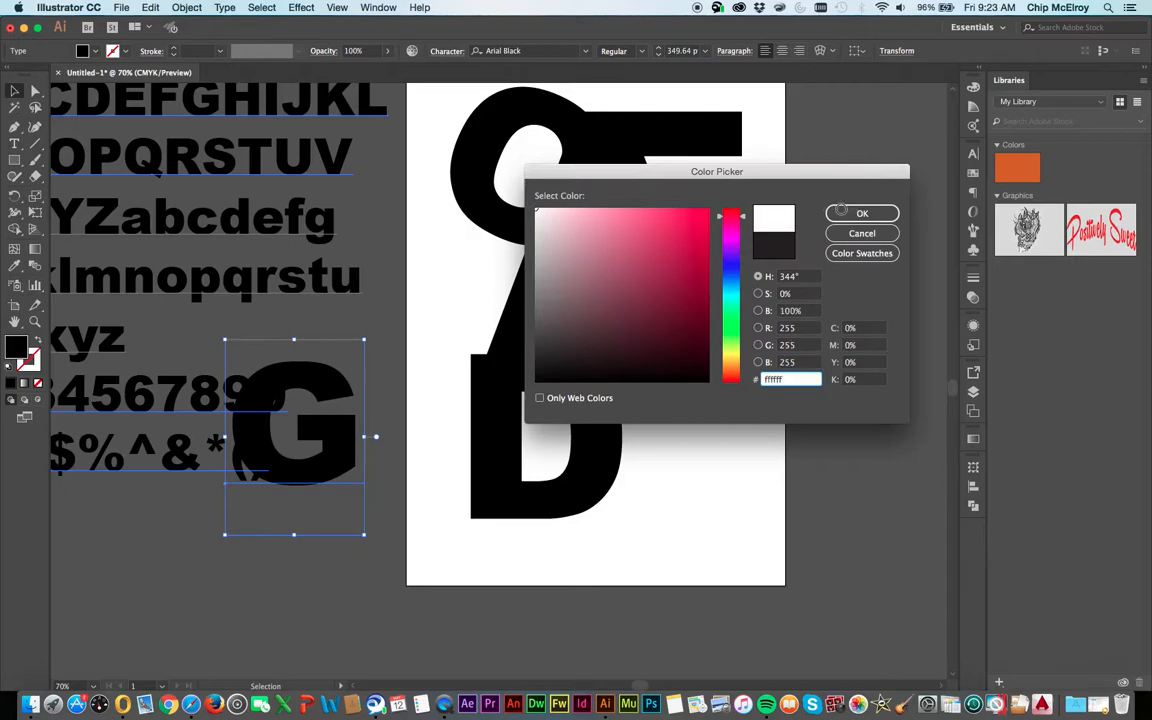
{"action": "left_click", "coordinate": [861, 213]}
Place the white G over the upper part of the A and bring it to the front
{"action": "left_click_drag", "start_coordinate": [275, 450], "coordinate": [630, 250]}
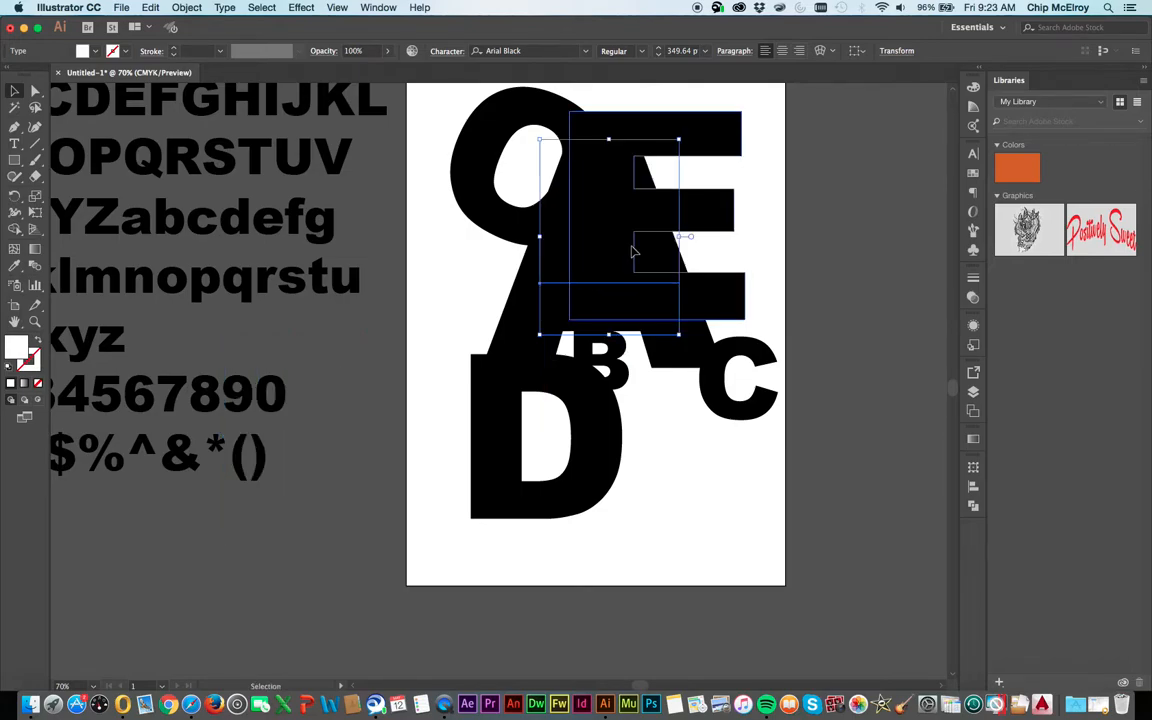
{"action": "left_click", "coordinate": [186, 7]}
{"action": "mouse_move", "coordinate": [219, 36]}
{"action": "left_click", "coordinate": [480, 37]}
{"action": "left_click", "coordinate": [840, 248]}
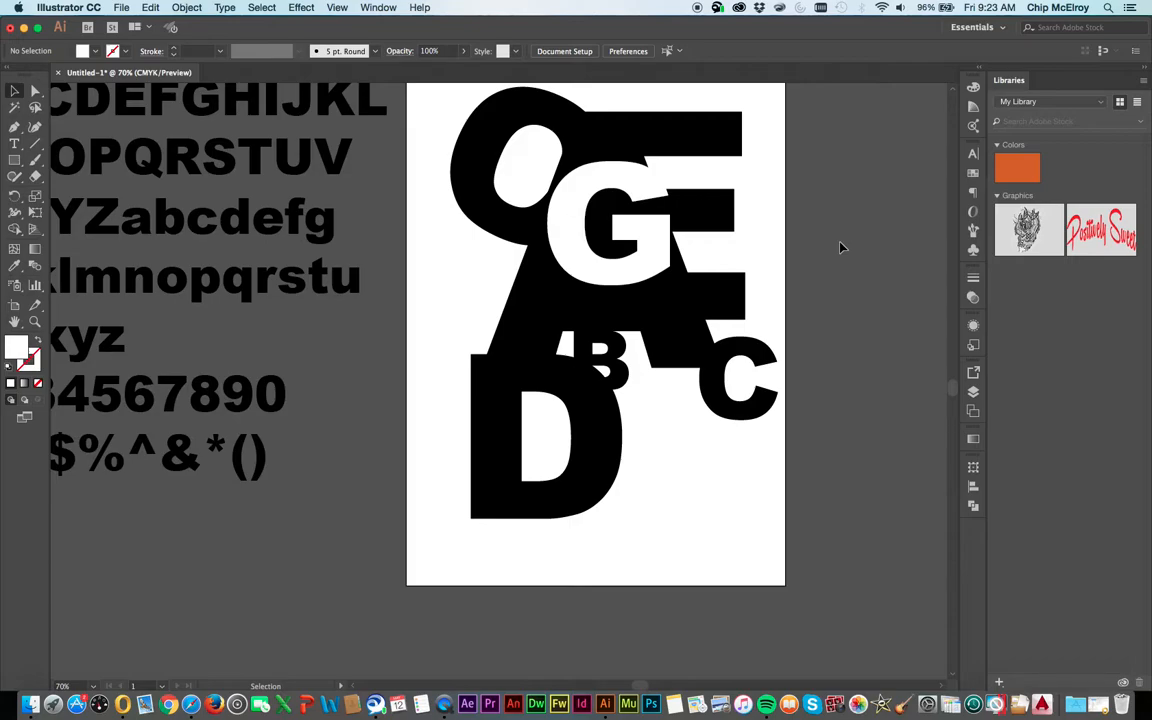
Scale the whole letter composition to about 519 × 684 pt, overhanging the artboard's right edge, and group it
{"action": "left_click_drag", "start_coordinate": [440, 133], "coordinate": [700, 414]}
{"action": "left_click_drag", "start_coordinate": [549, 212], "coordinate": [661, 346]}
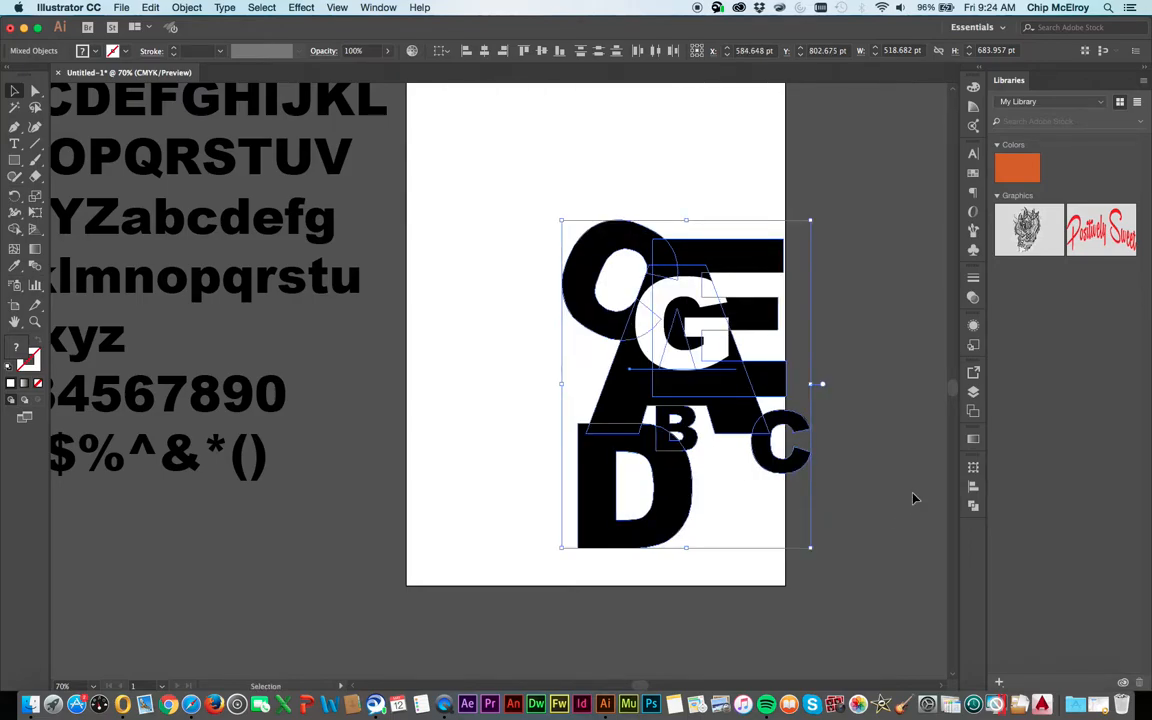
{"action": "key", "text": "a"}
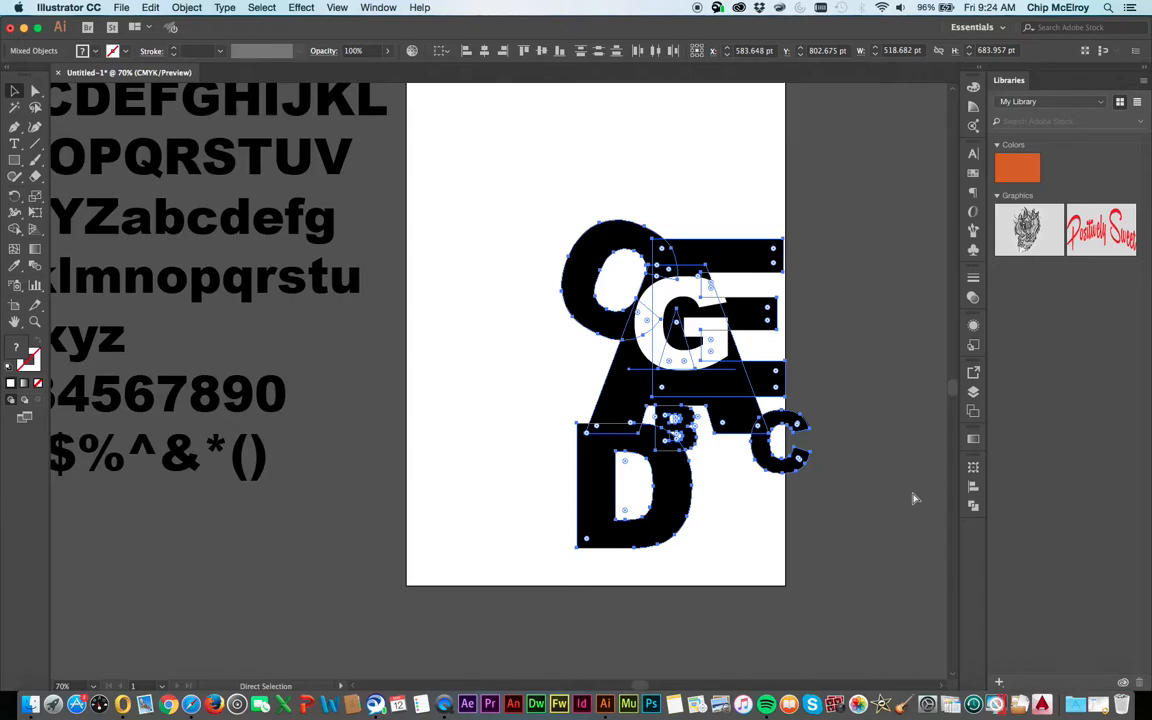
{"action": "key", "text": "super+g"}
Draw a rectangle of about 609 × 837 pt ending near the artboard's right edge and use it as a clipping mask for the letters
{"action": "left_click", "coordinate": [14, 160]}
{"action": "left_click_drag", "start_coordinate": [493, 185], "coordinate": [786, 586]}
{"action": "key", "text": "v"}
{"action": "left_click_drag", "start_coordinate": [843, 496], "coordinate": [740, 399]}
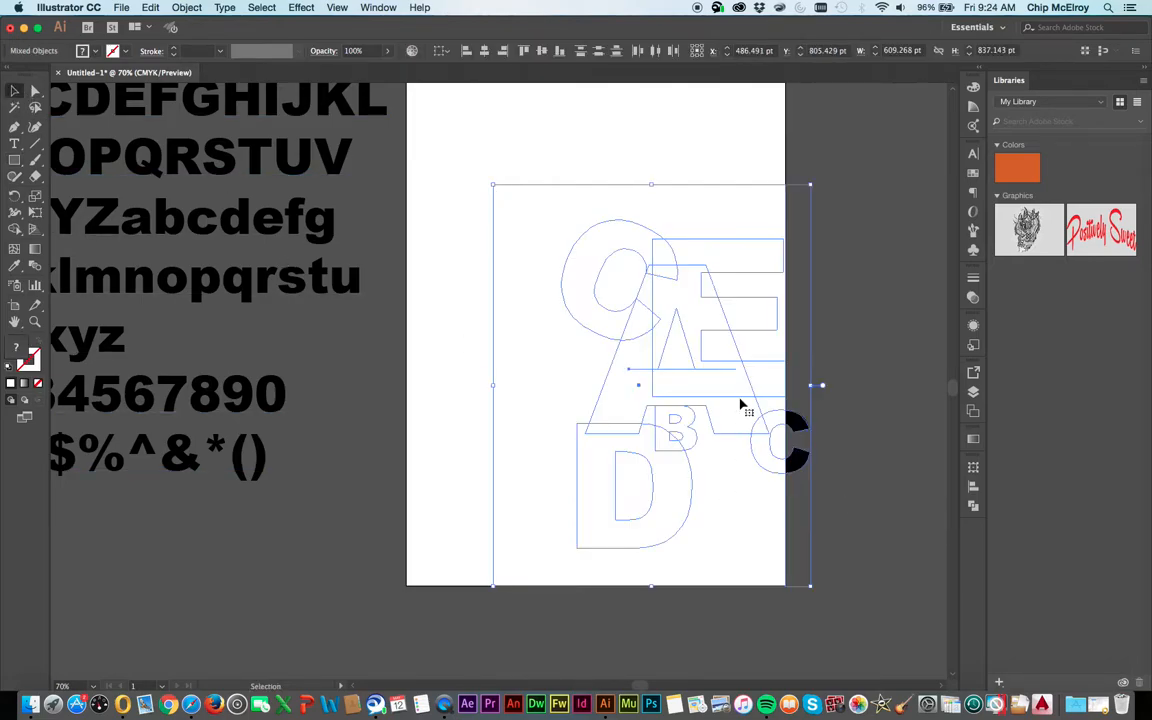
{"action": "right_click", "coordinate": [691, 405]}
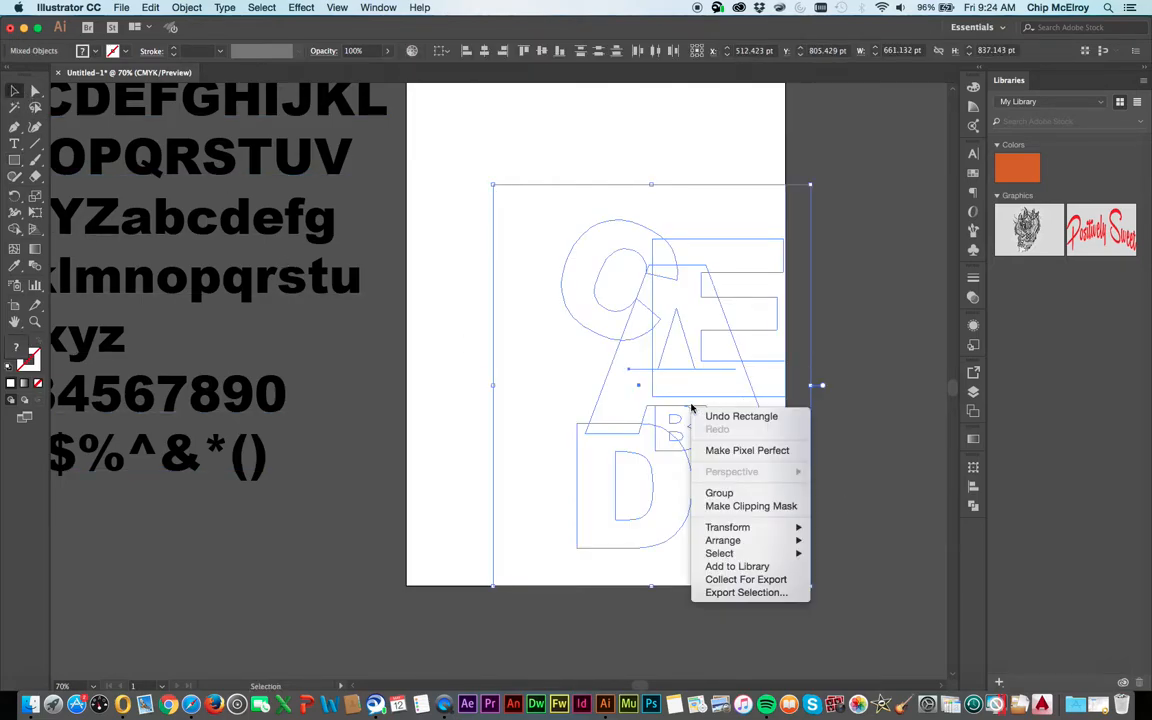
{"action": "left_click", "coordinate": [749, 506]}
{"action": "left_click", "coordinate": [913, 361]}
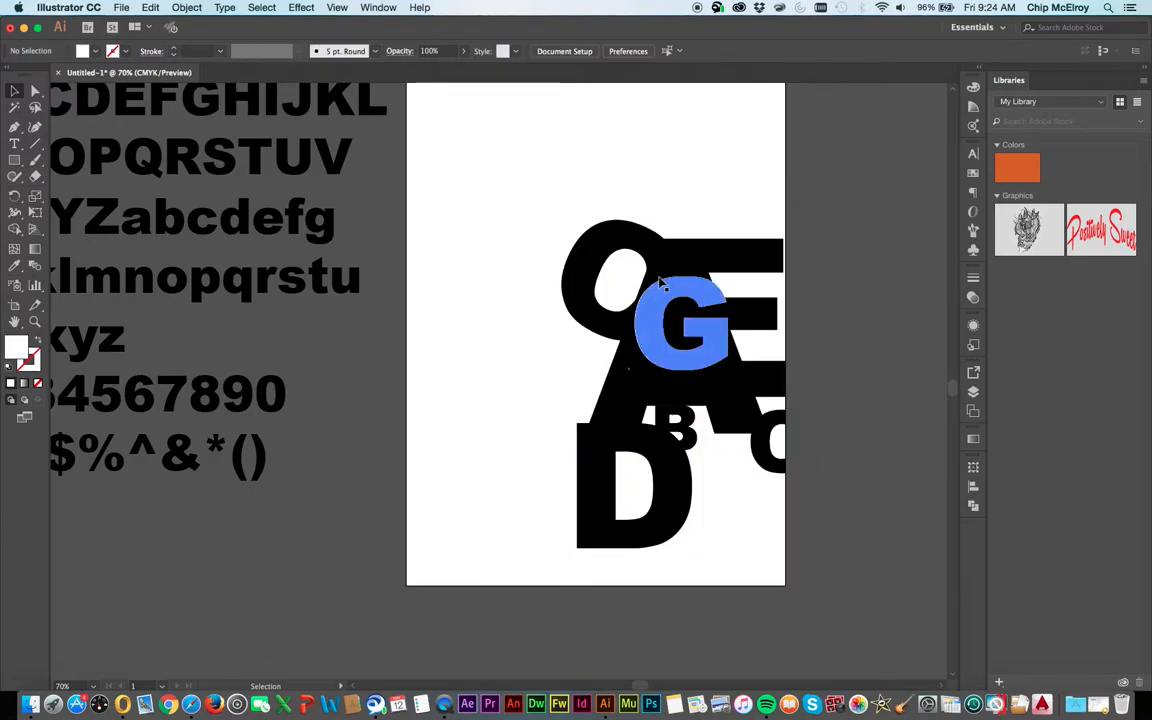
Nudge the clipped letter group slightly to the right, just past the artboard's edge
{"action": "left_click", "coordinate": [662, 283]}
{"action": "key", "text": "Right"}
{"action": "key", "text": "Right"}
{"action": "key", "text": "Right"}
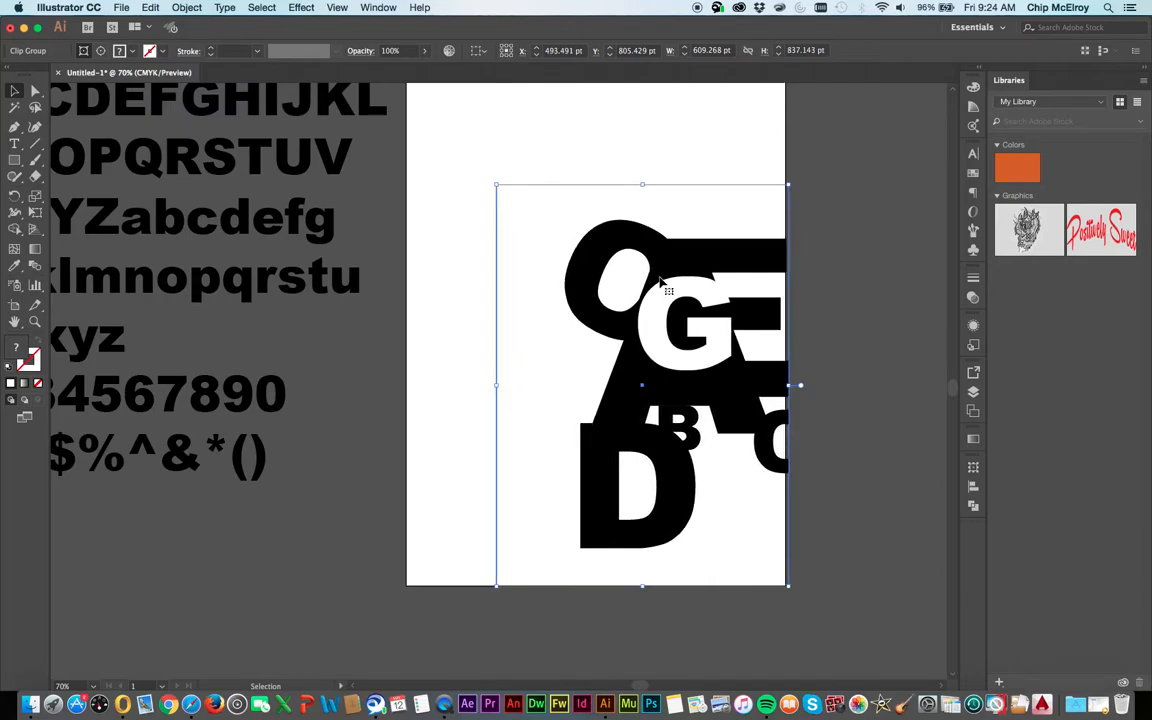
Narrow the clipping mask to about 601 pt by moving its two right anchor points back to the artboard's edge
{"action": "left_click", "coordinate": [35, 91]}
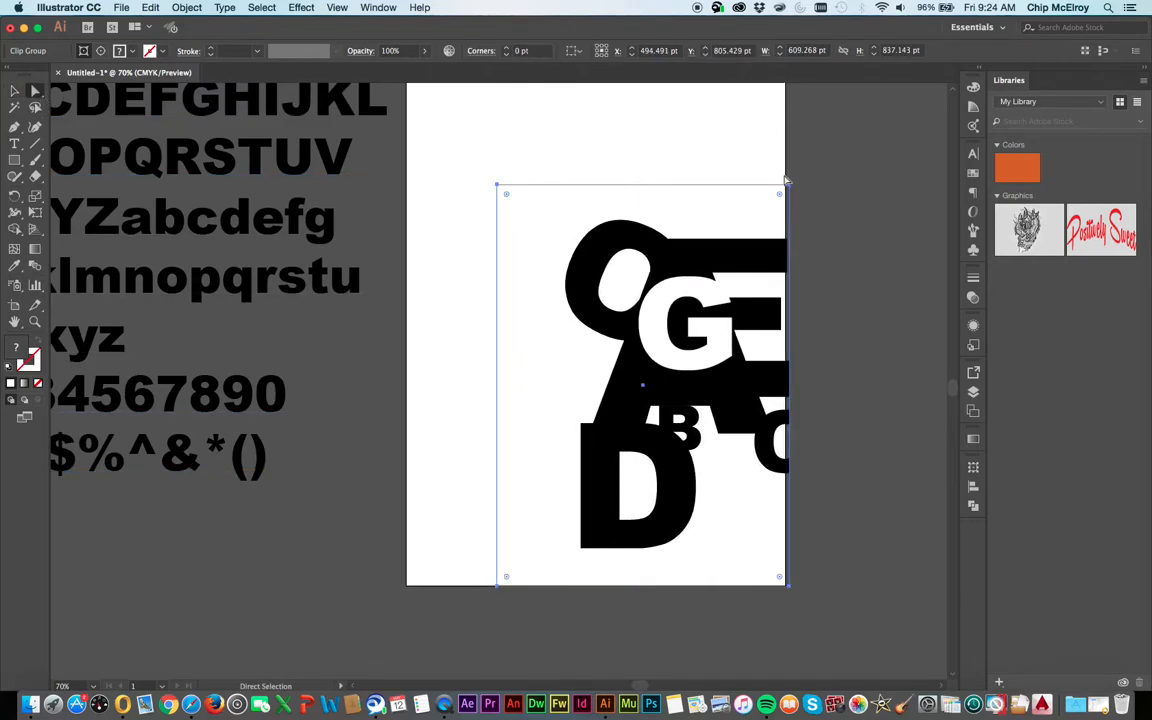
{"action": "left_click", "coordinate": [788, 185]}
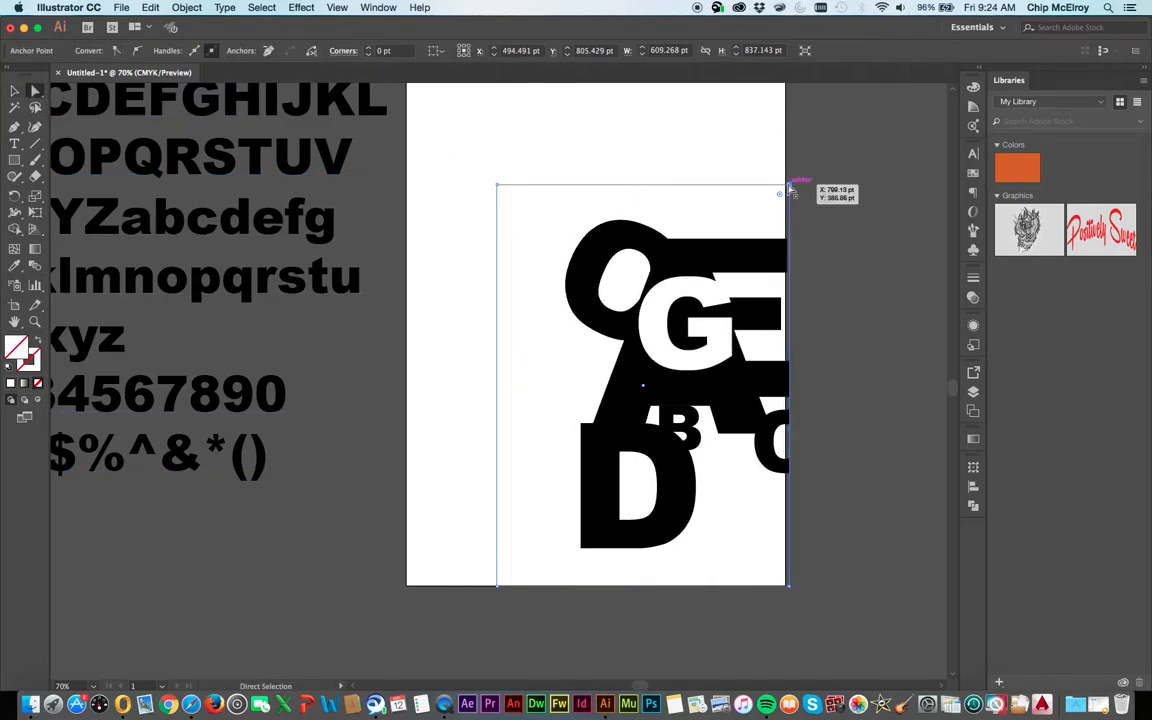
{"action": "left_click", "coordinate": [790, 594]}
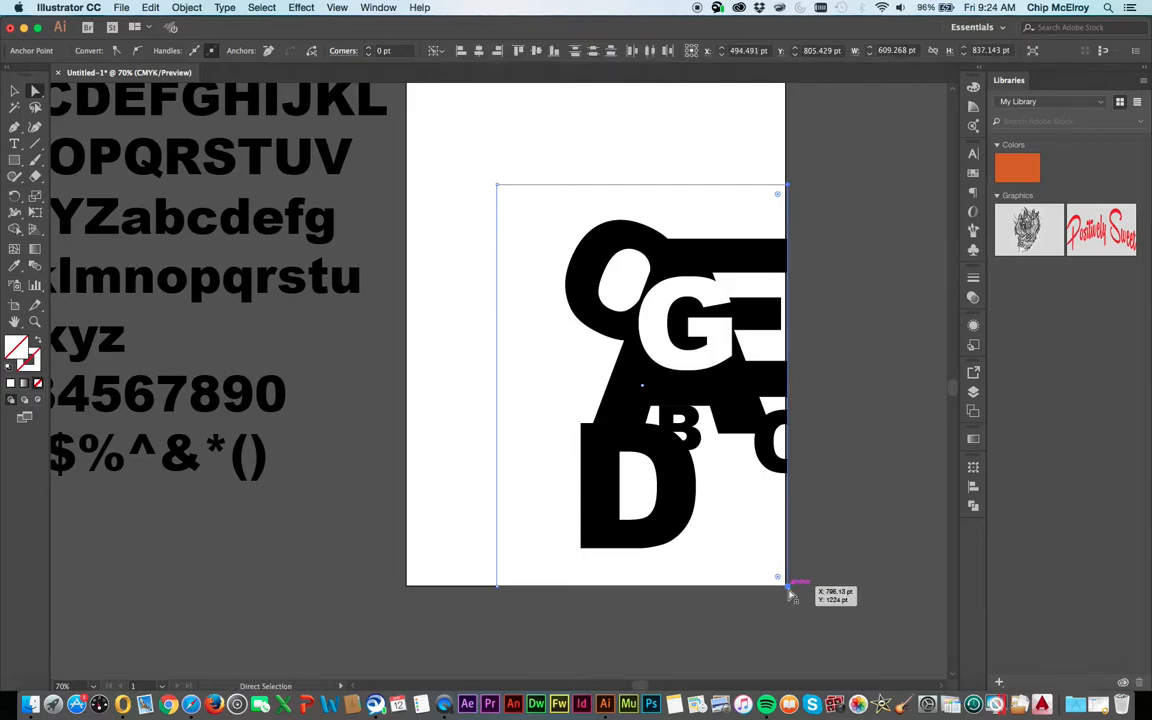
{"action": "key", "text": "Left"}
{"action": "key", "text": "Left"}
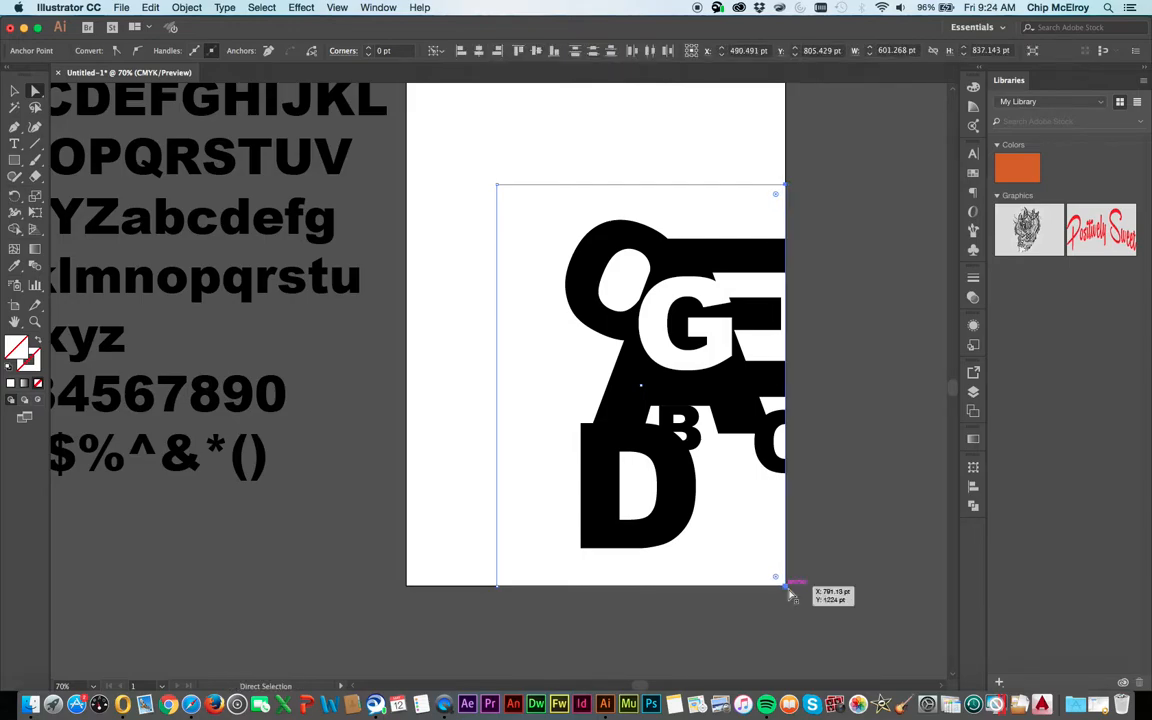
{"action": "left_click", "coordinate": [865, 498]}
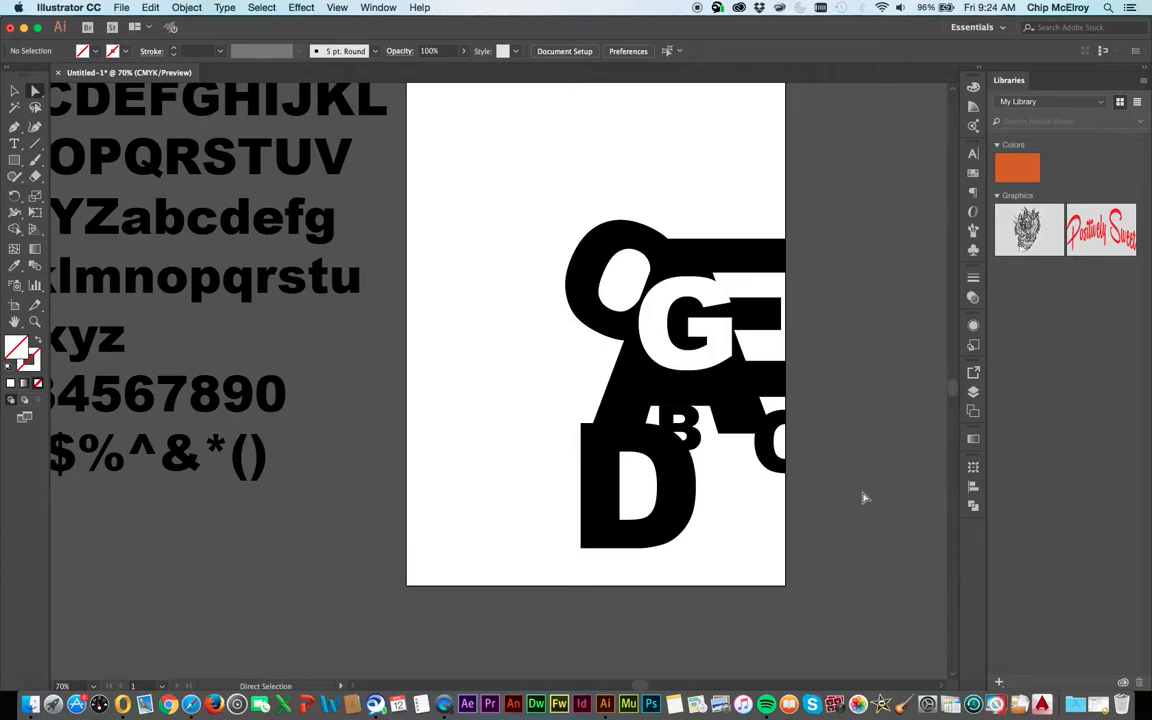
Add a separate asterisk at 102.72 pt in the empty area to the left of the D
{"action": "left_click", "coordinate": [230, 372]}
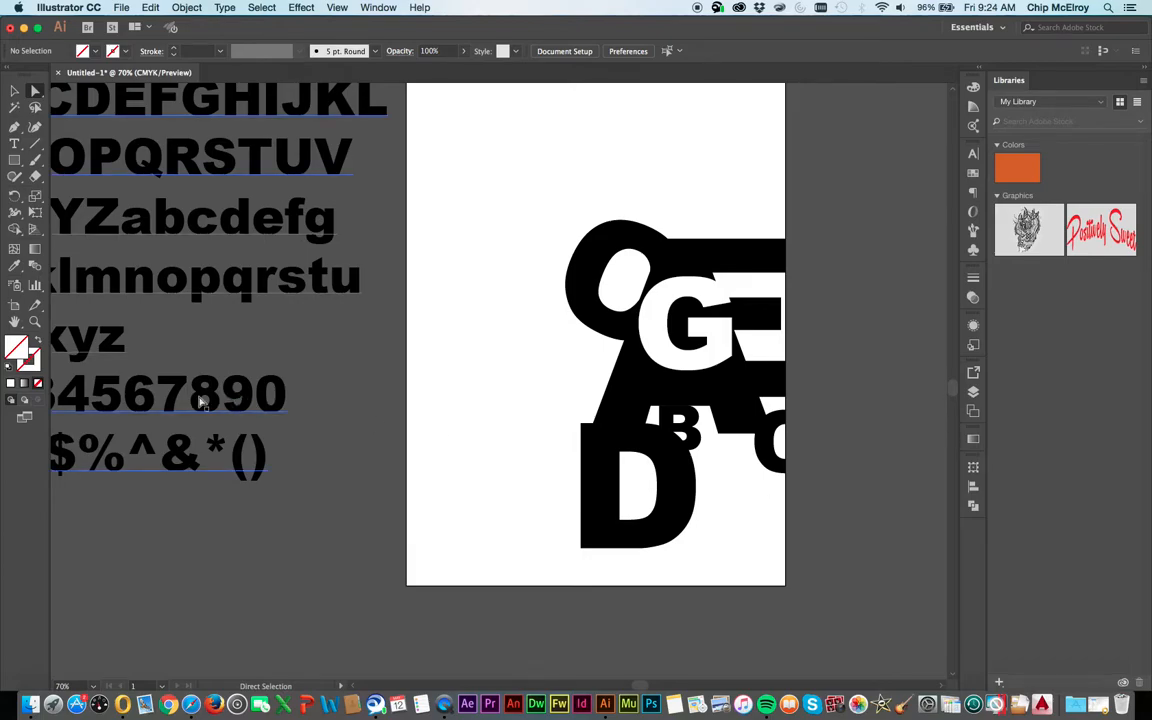
{"action": "double_click", "coordinate": [210, 457]}
{"action": "double_click", "coordinate": [216, 444]}
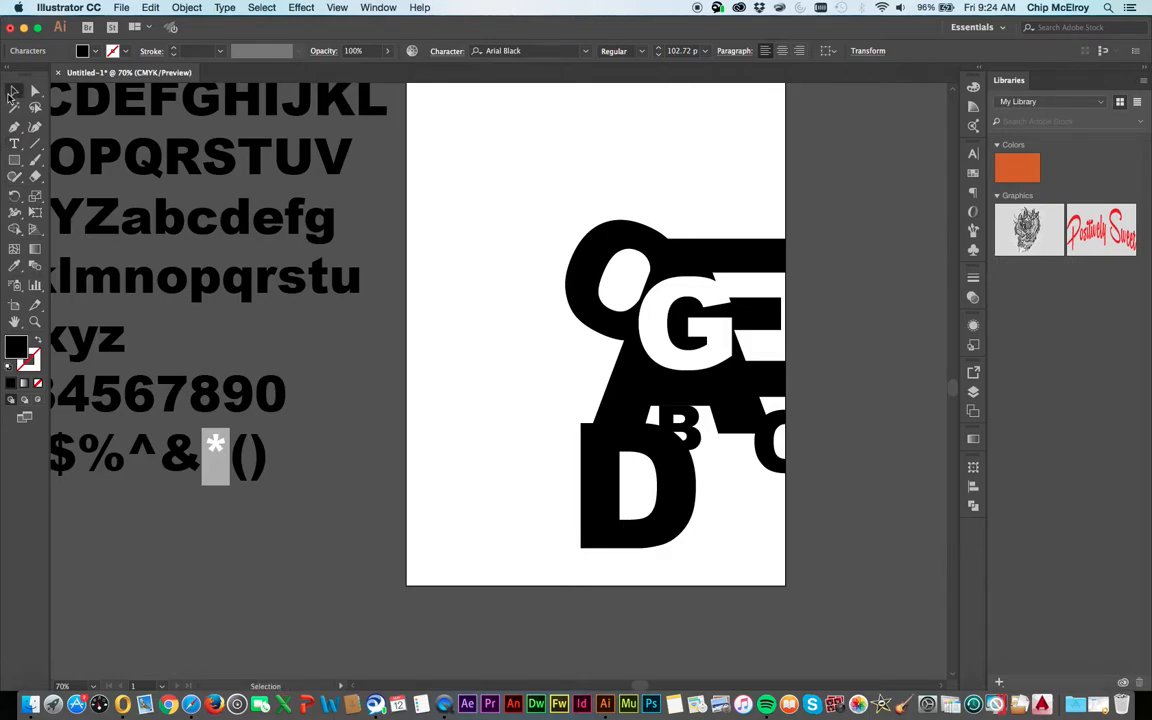
{"action": "key", "text": "Escape"}
{"action": "left_click", "coordinate": [423, 384]}
{"action": "key", "text": "t"}
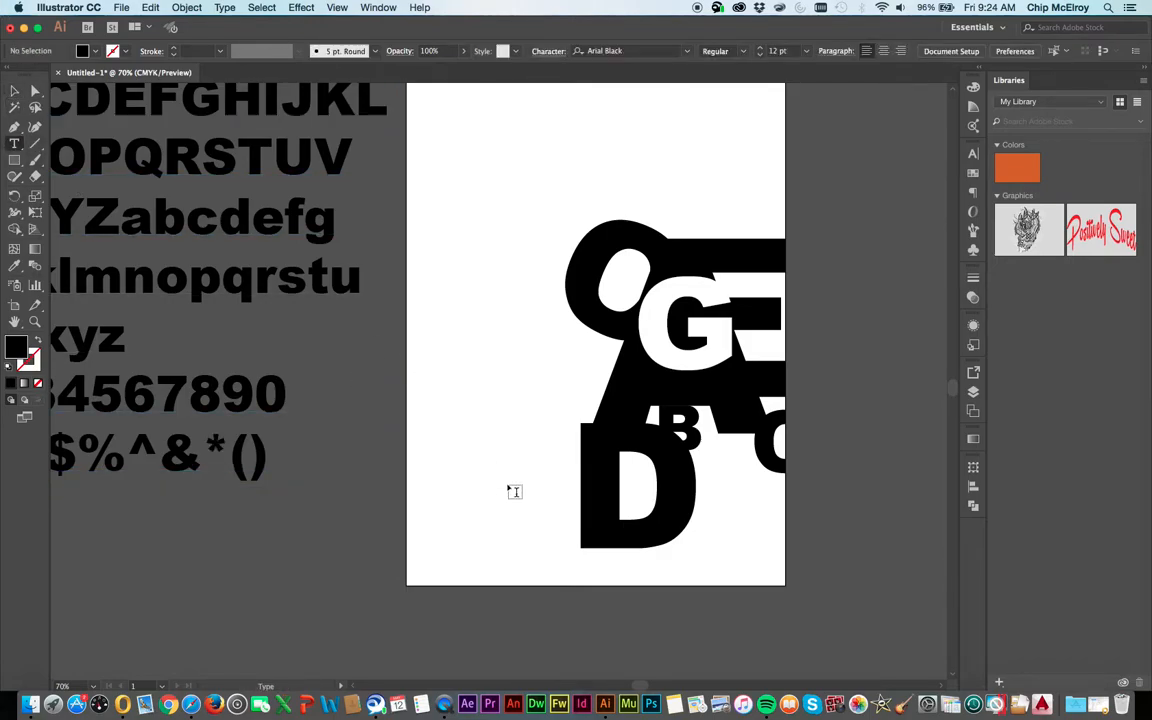
{"action": "left_click", "coordinate": [516, 495]}
{"action": "type", "text": "*"}
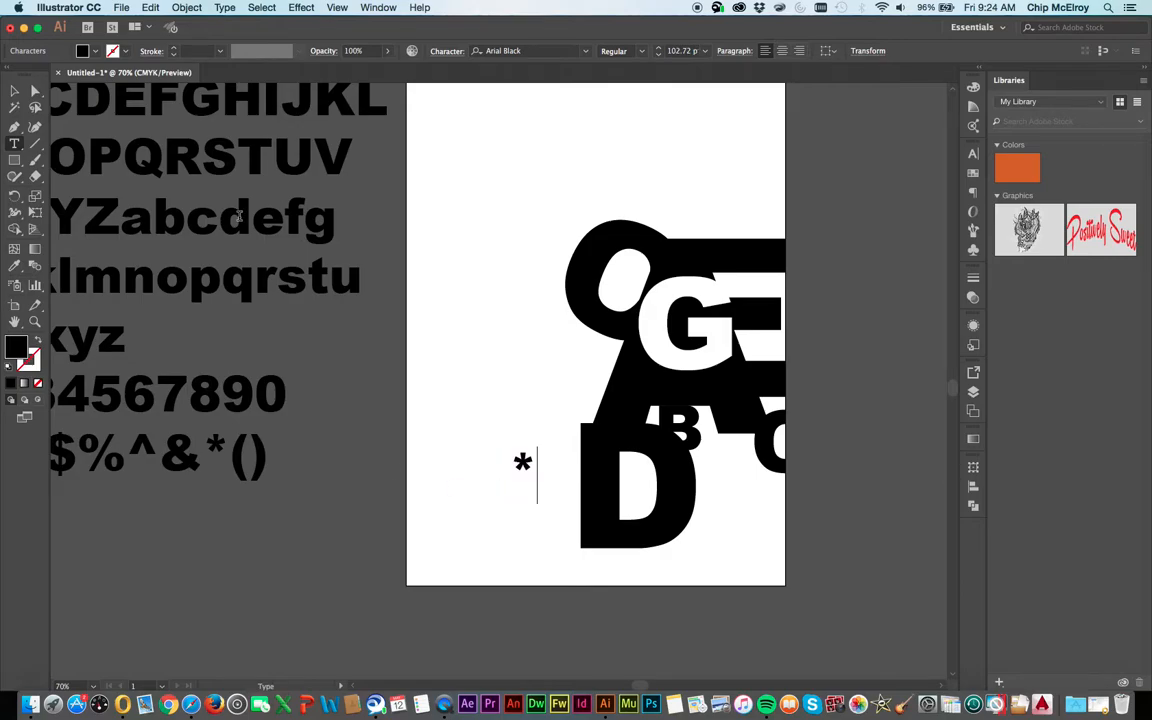
Enlarge the asterisk to about 678 pt and convert it to outlines
{"action": "left_click", "coordinate": [15, 92]}
{"action": "left_click_drag", "start_coordinate": [538, 448], "coordinate": [690, 126]}
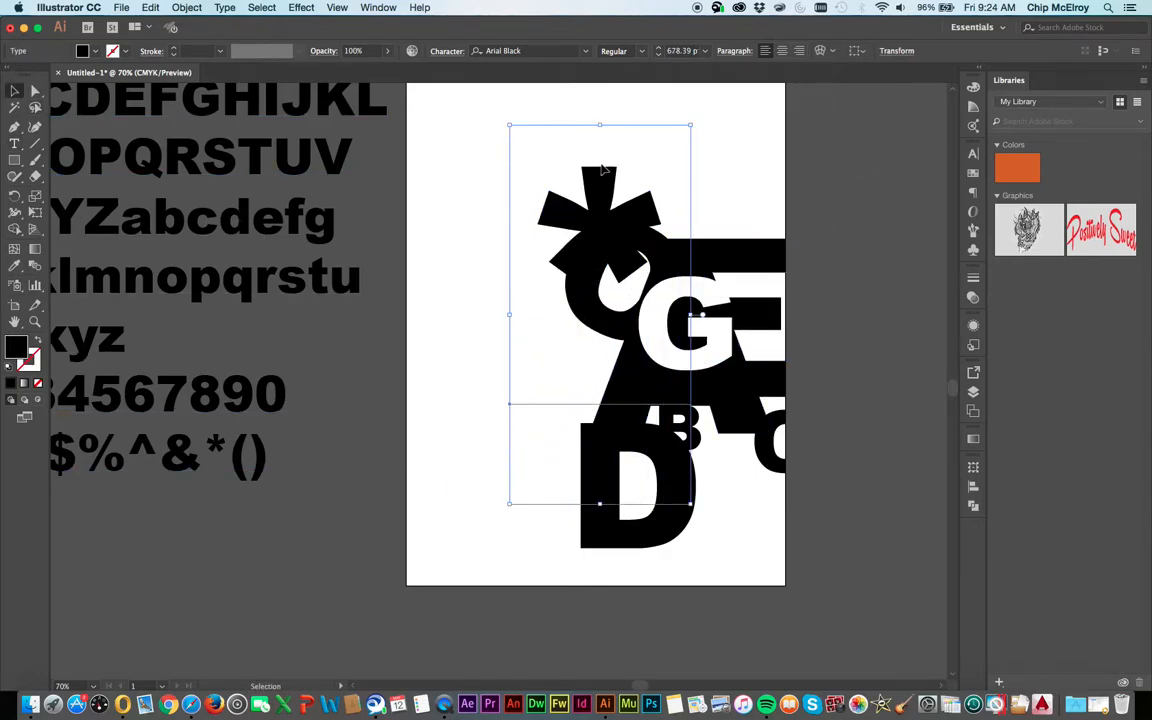
{"action": "right_click", "coordinate": [583, 219]}
{"action": "left_click", "coordinate": [618, 309]}
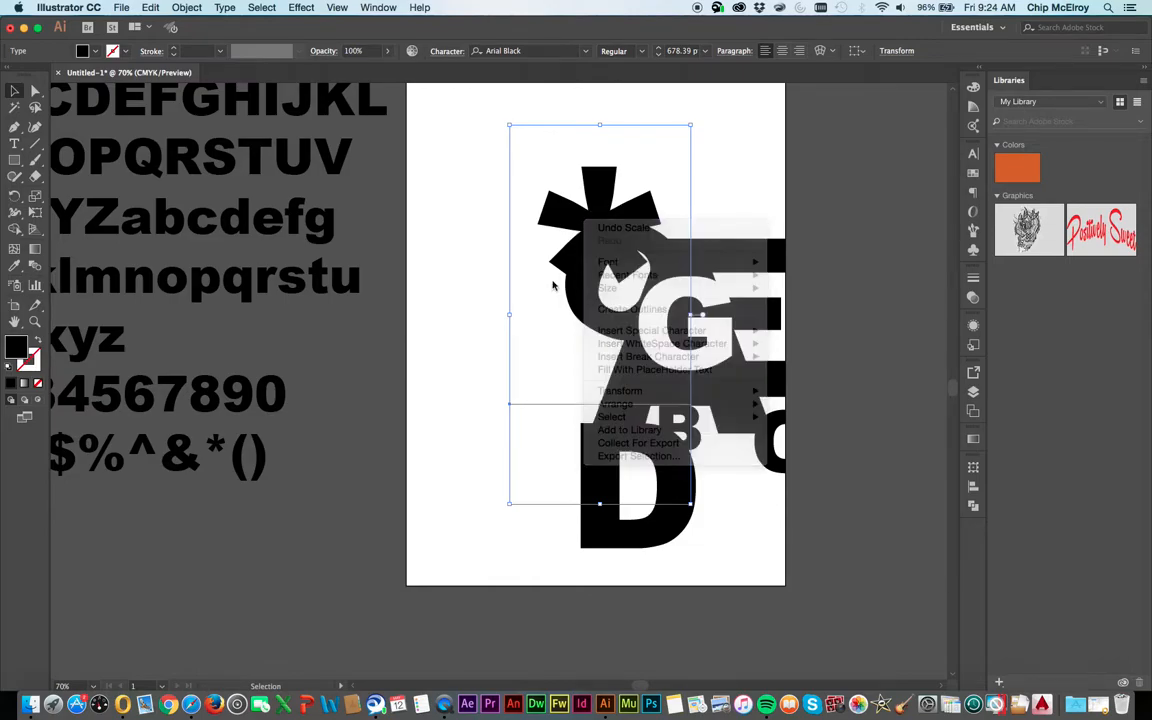
Scale the outlined asterisk to about 471 × 445 pt and position it over the artboard's lower-left edge, just clear of the D
{"action": "left_click_drag", "start_coordinate": [537, 286], "coordinate": [437, 437]}
{"action": "left_click_drag", "start_coordinate": [532, 291], "coordinate": [365, 592]}
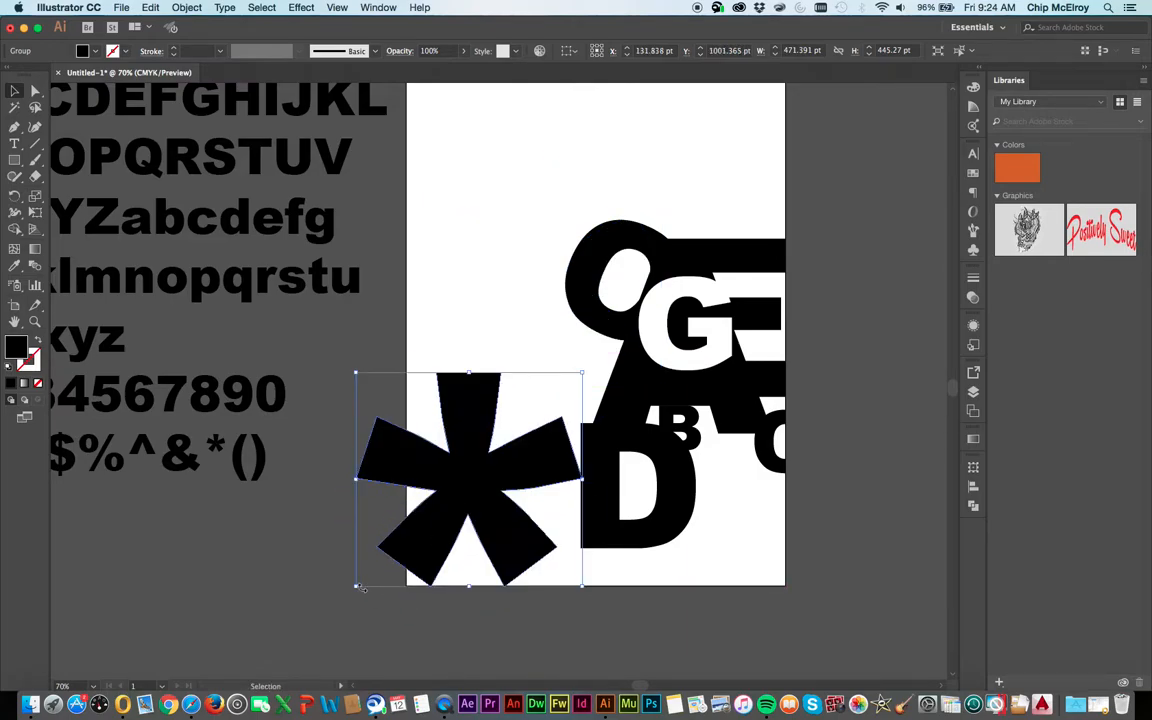
{"action": "key", "text": "Left"}
{"action": "key", "text": "Left"}
{"action": "key", "text": "Left"}
{"action": "key", "text": "Left"}
{"action": "key", "text": "Left"}
{"action": "key", "text": "Left"}
{"action": "key", "text": "Left"}
{"action": "key", "text": "Left"}
{"action": "key", "text": "Left"}
{"action": "key", "text": "Left"}
{"action": "key", "text": "Left"}
{"action": "key", "text": "Left"}
{"action": "key", "text": "Left"}
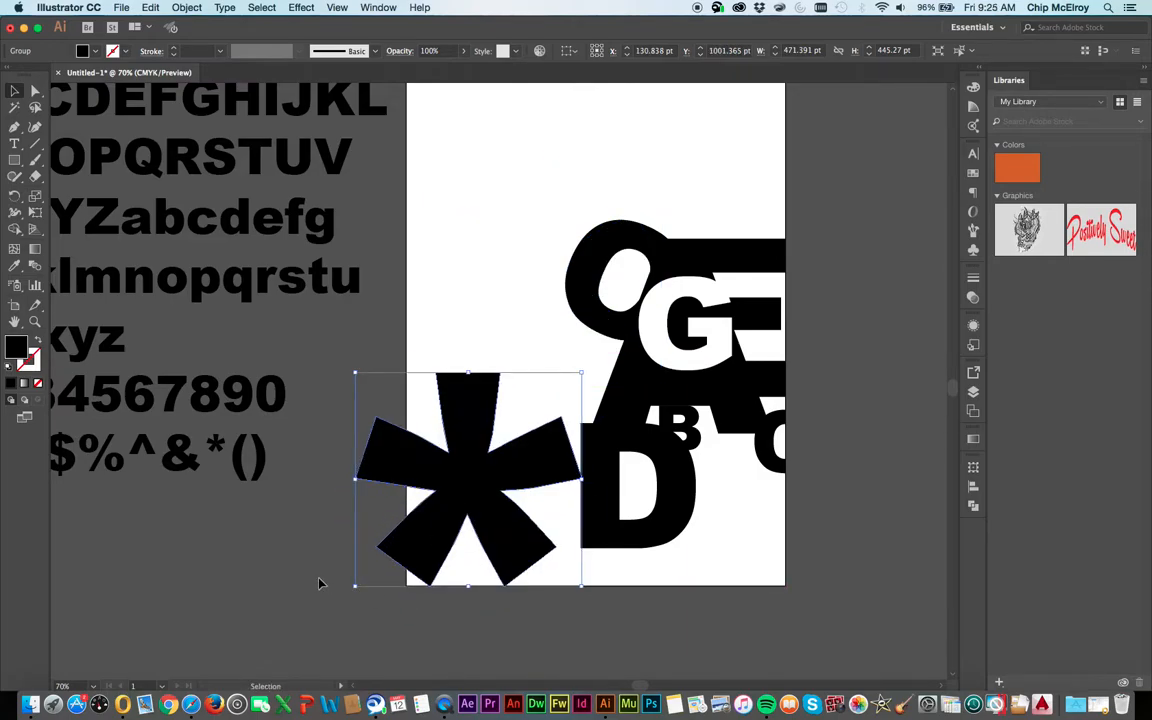
{"action": "key", "text": "Left"}
{"action": "key", "text": "Left"}
{"action": "key", "text": "Left"}
{"action": "key", "text": "Left"}
{"action": "key", "text": "Left"}
{"action": "key", "text": "Left"}
{"action": "key", "text": "Left"}
{"action": "key", "text": "Left"}
{"action": "key", "text": "Left"}
{"action": "key", "text": "Left"}
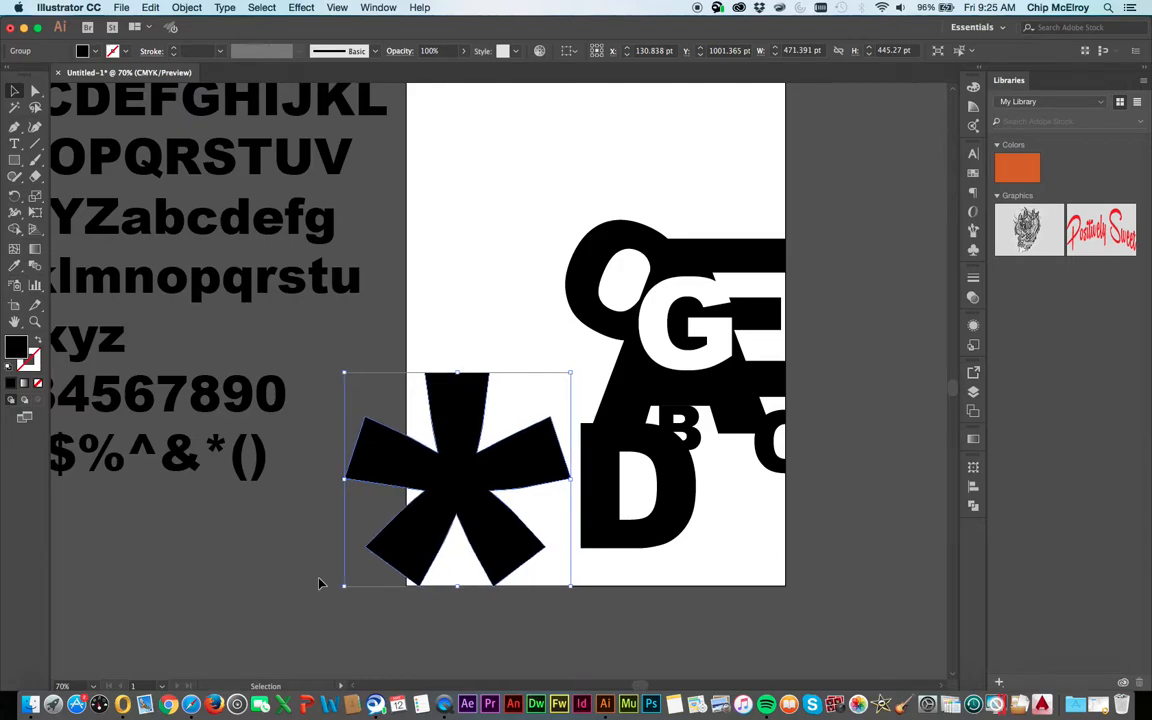
{"action": "left_click", "coordinate": [281, 526]}
Draw a rectangle of about 352 × 626 pt from the artboard's left edge over the asterisk and use it as the asterisk's clipping mask
{"action": "left_click", "coordinate": [14, 160]}
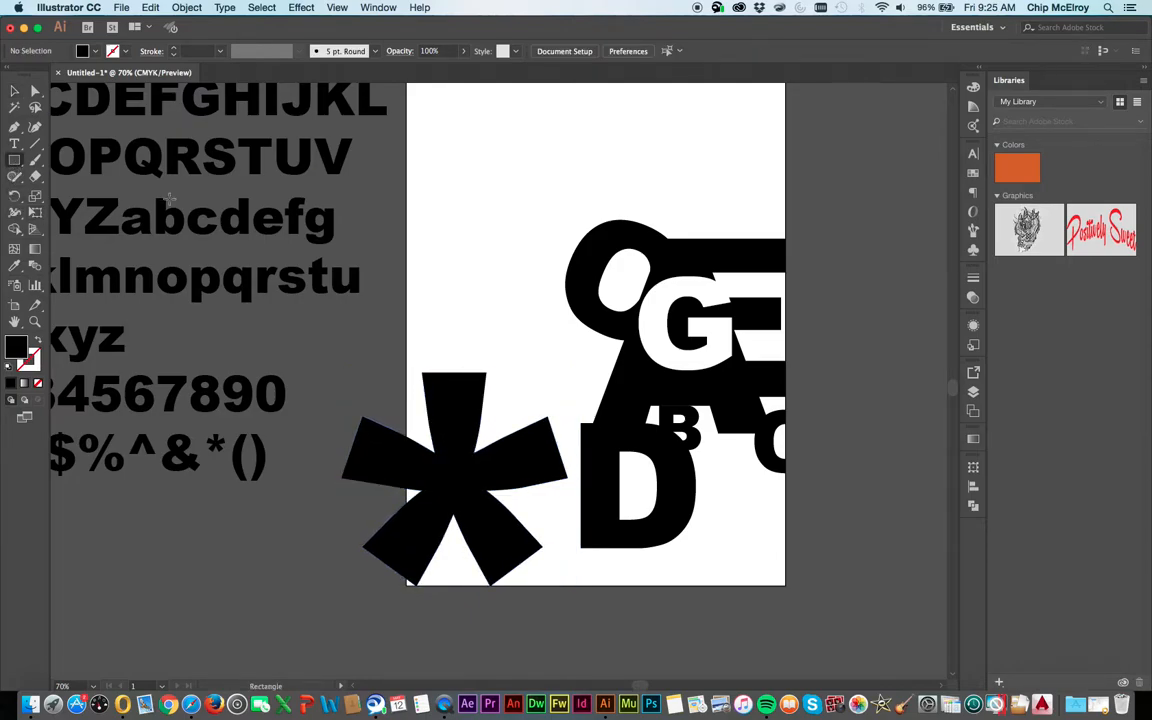
{"action": "left_click_drag", "start_coordinate": [408, 286], "coordinate": [575, 585]}
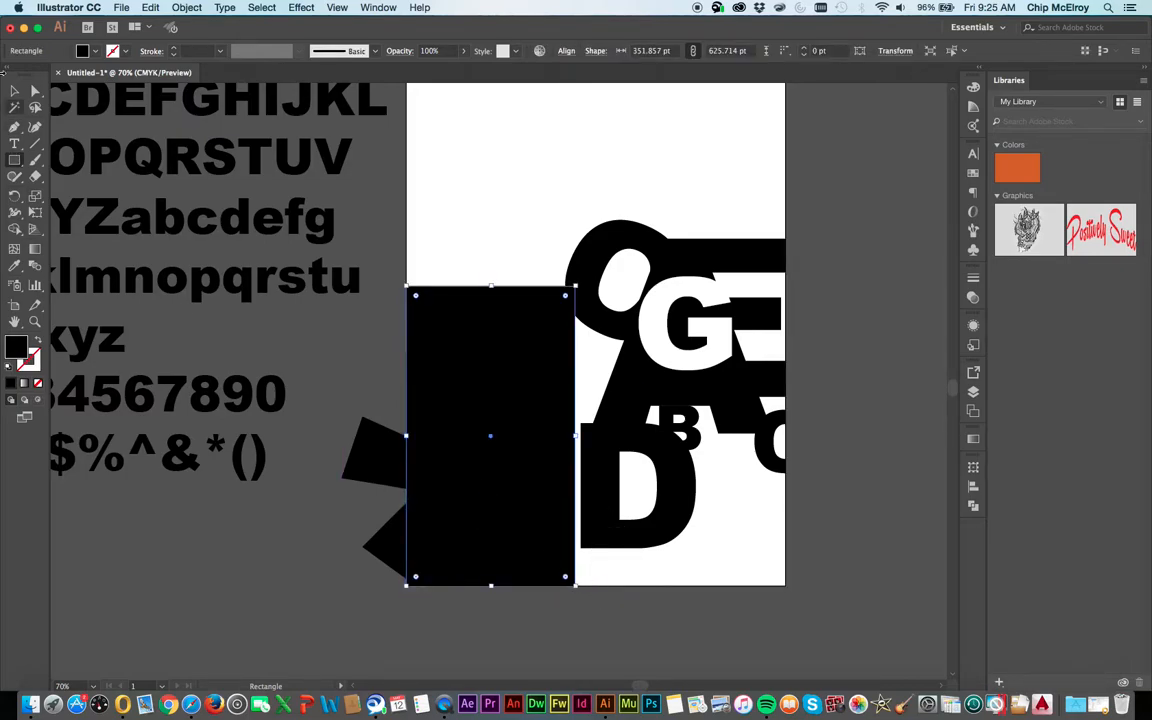
{"action": "left_click", "coordinate": [14, 90]}
{"action": "left_click", "coordinate": [372, 455], "text": "shift"}
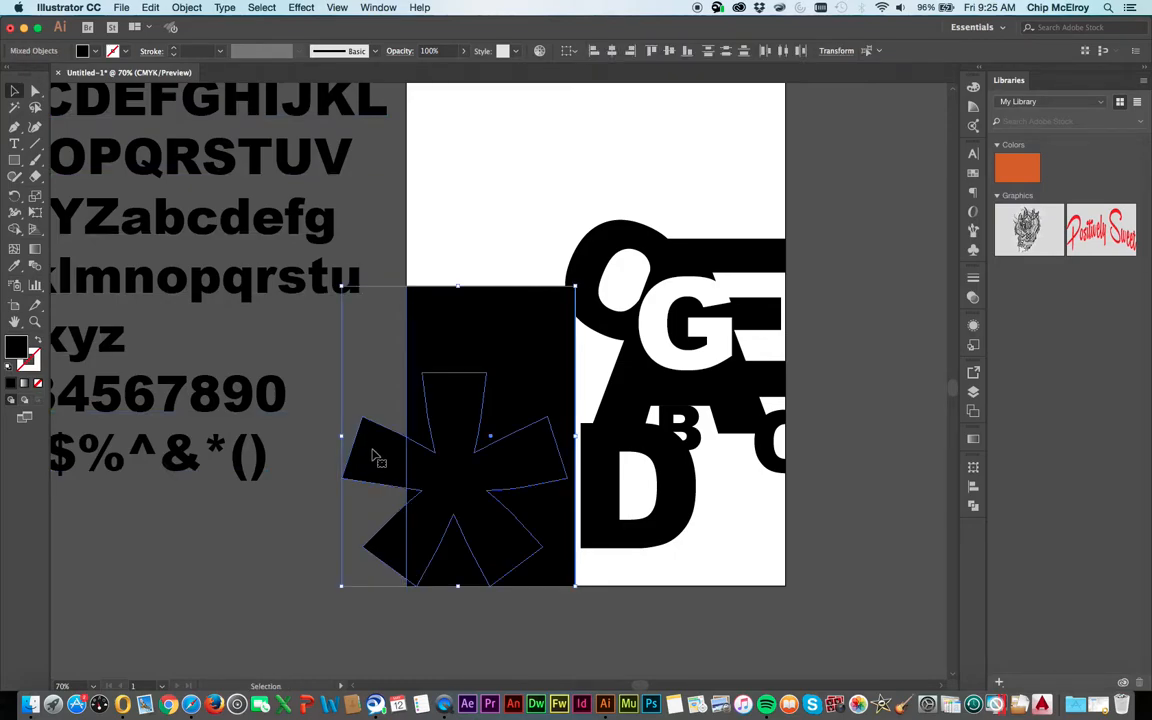
{"action": "right_click", "coordinate": [372, 455]}
{"action": "left_click", "coordinate": [408, 552]}
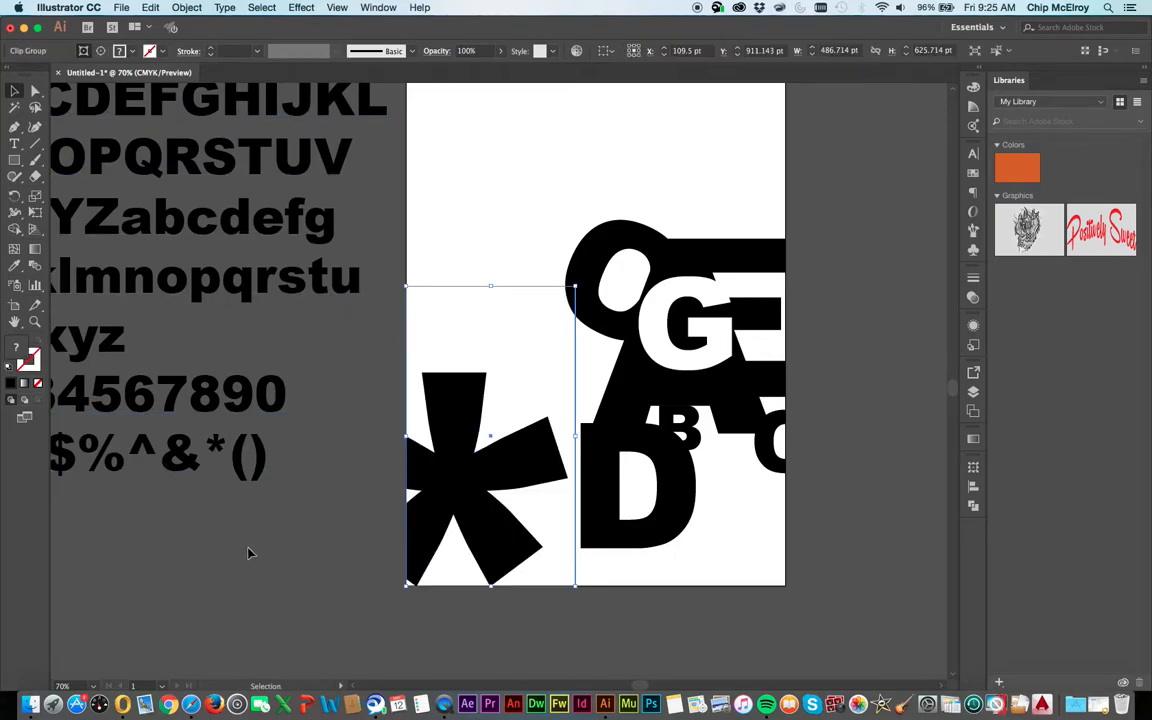
{"action": "left_click", "coordinate": [257, 582]}
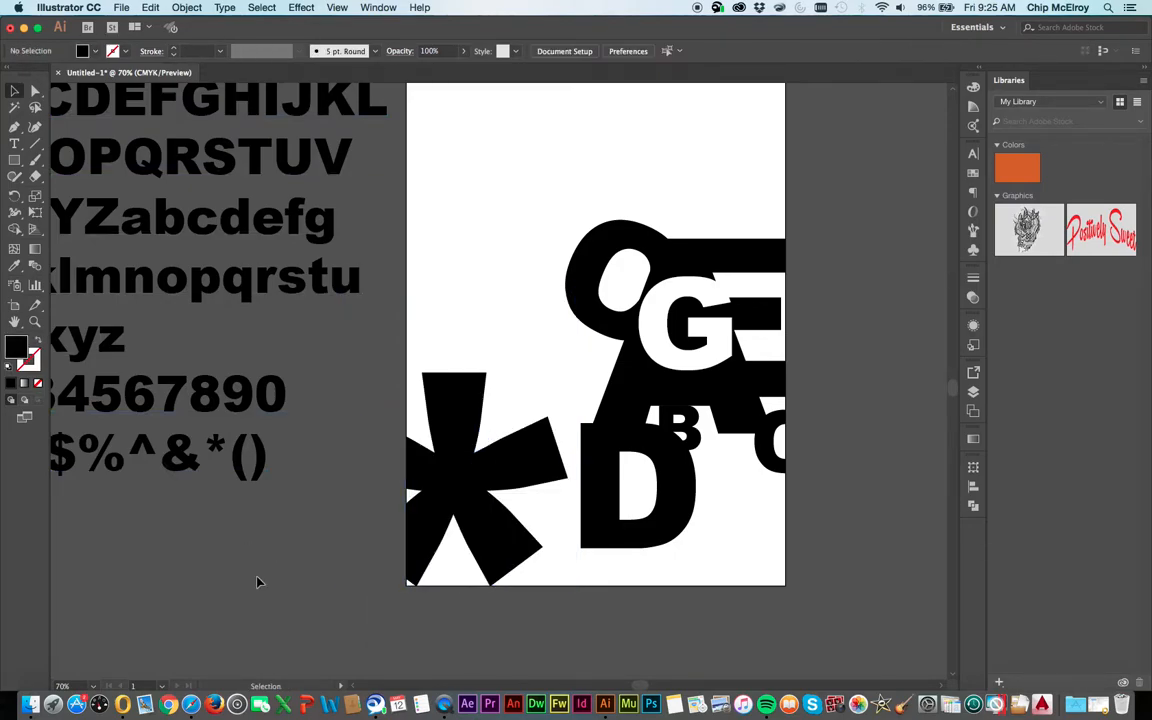
{"action": "scroll", "coordinate": [506, 176], "scroll_direction": "down", "scroll_amount": 2}
{"action": "scroll", "coordinate": [506, 176], "scroll_direction": "up", "scroll_amount": 6}
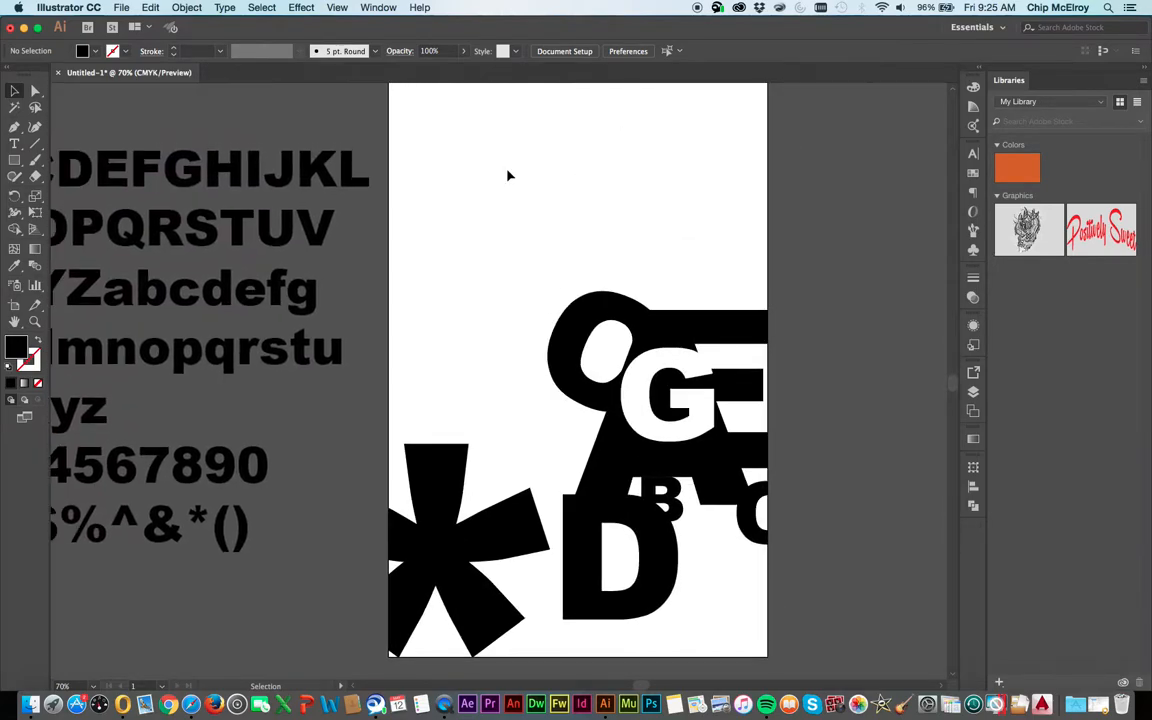
{"action": "scroll", "coordinate": [507, 176], "scroll_direction": "down", "scroll_amount": 1}
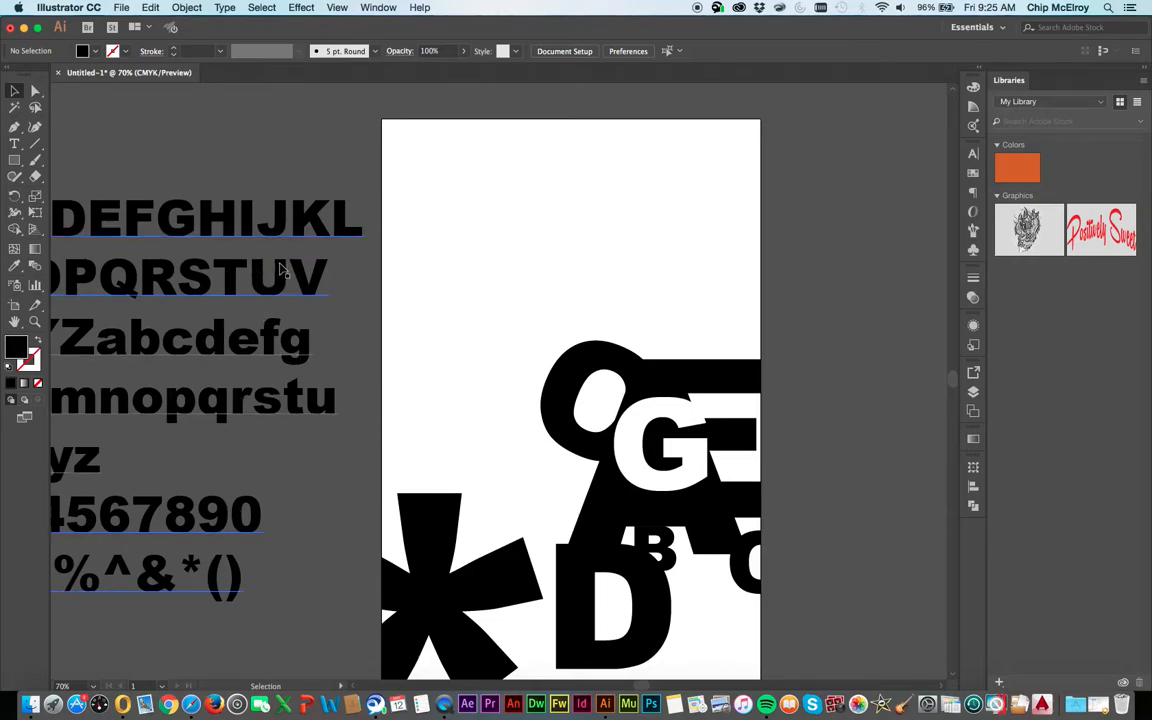
{"action": "scroll", "coordinate": [597, 333], "scroll_direction": "down", "scroll_amount": 1}
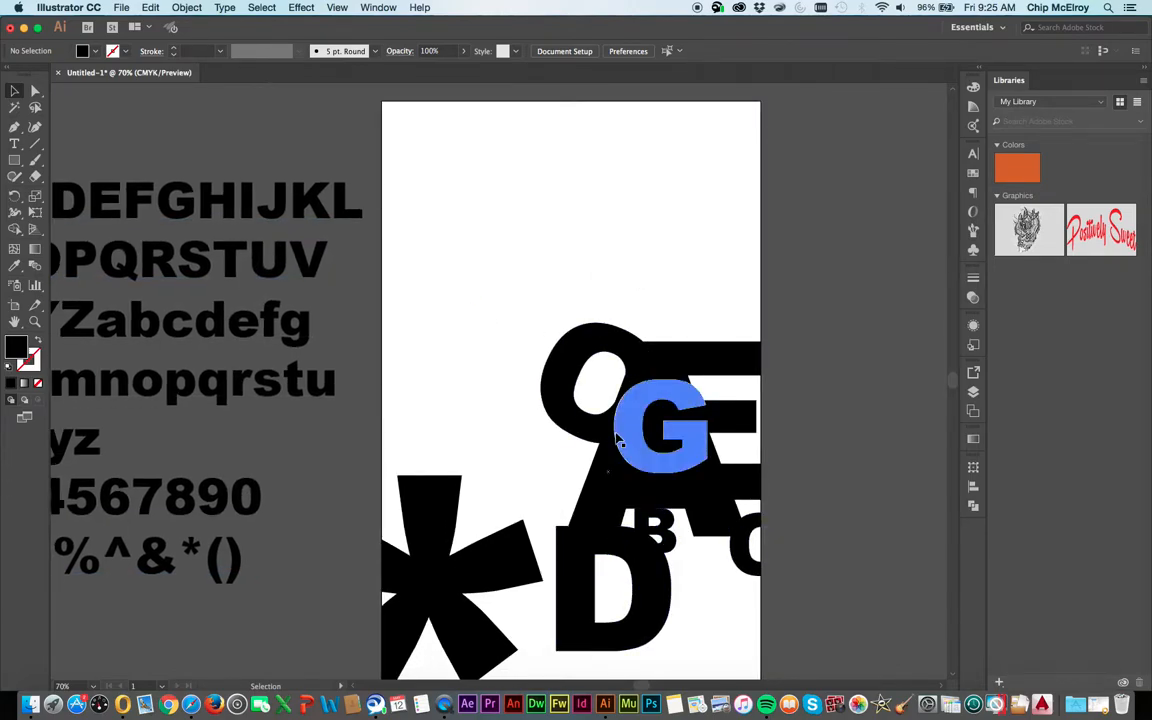